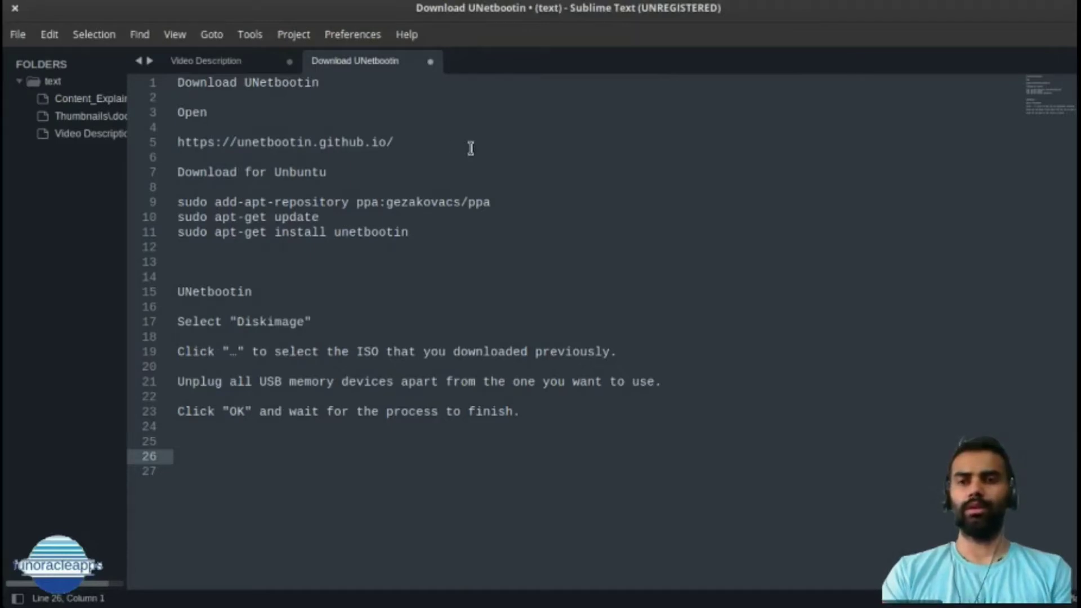
{"action": "left_click_drag", "start_coordinate": [421, 143], "coordinate": [176, 142]}
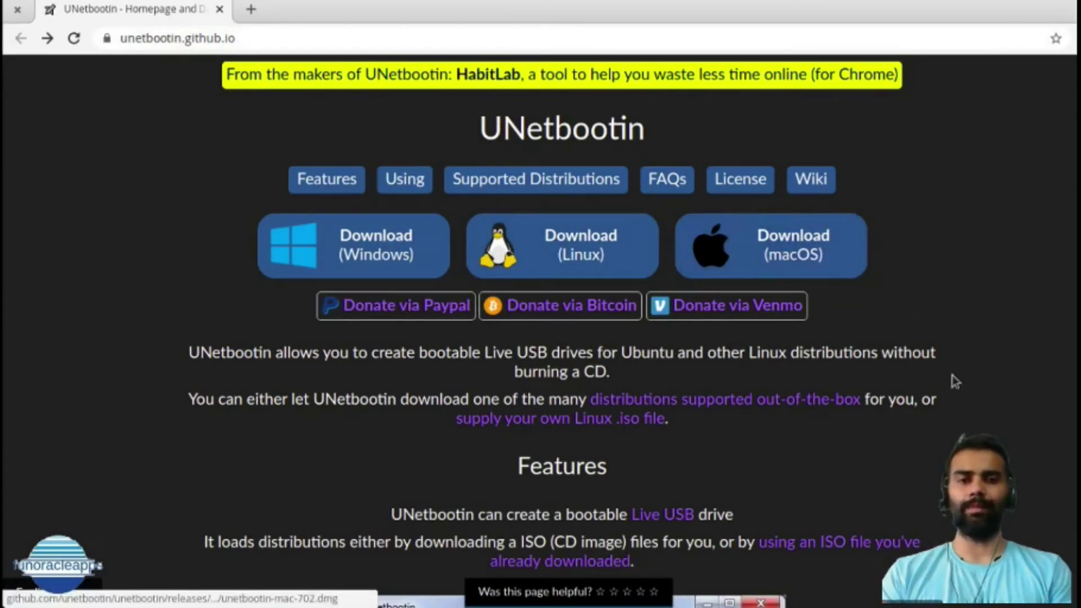
Open UNetbootin's Download (Linux) page, review its three sudo PPA commands, and launch a terminal.
{"action": "left_click", "coordinate": [567, 258]}
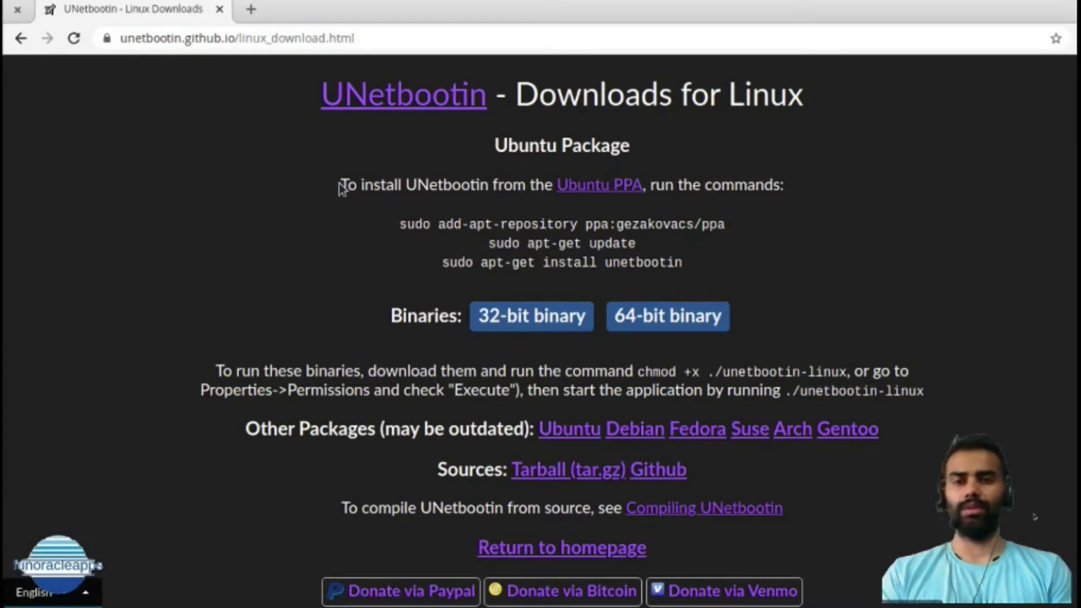
{"action": "mouse_move", "coordinate": [389, 225]}
{"action": "left_mouse_down"}
{"action": "mouse_move", "coordinate": [713, 262]}
{"action": "mouse_move", "coordinate": [385, 218]}
{"action": "left_mouse_up"}
{"action": "left_click", "coordinate": [725, 269]}
{"action": "left_click", "coordinate": [716, 278]}
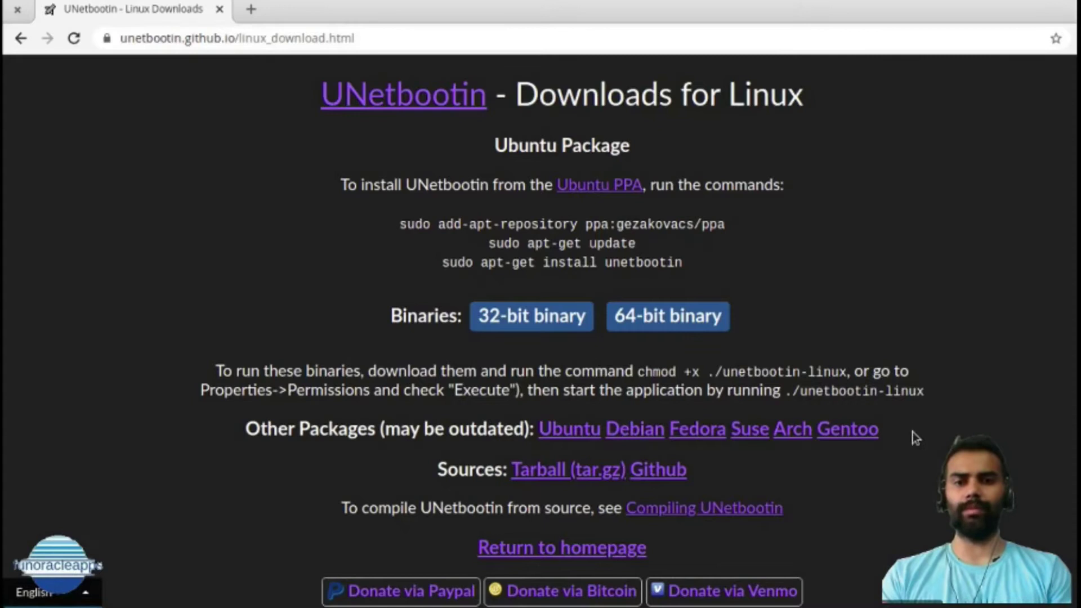
{"action": "key", "text": "ctrl+alt+t"}
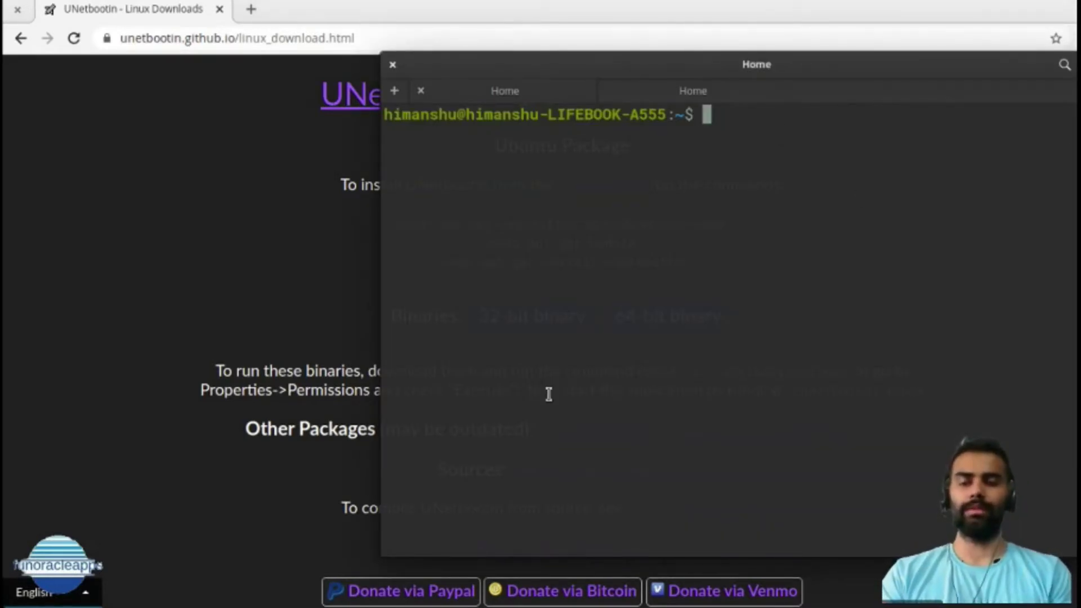
Copy the add-apt-repository ppa:gezakovacs/ppa command from line 9 into the terminal, run it and confirm.
{"action": "left_click_drag", "start_coordinate": [646, 59], "coordinate": [386, 62]}
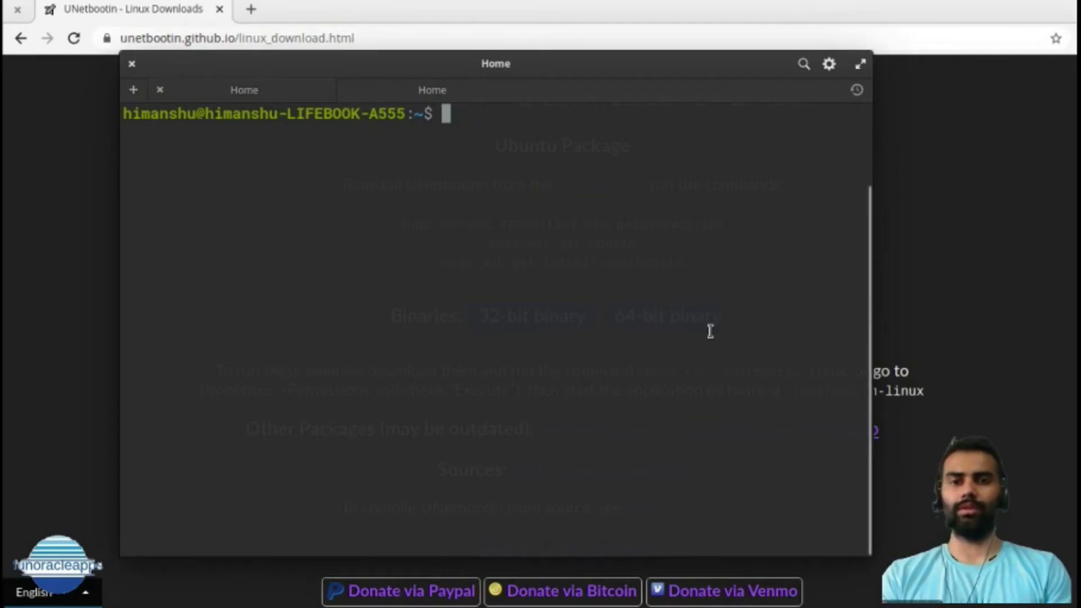
{"action": "mouse_move", "coordinate": [712, 602]}
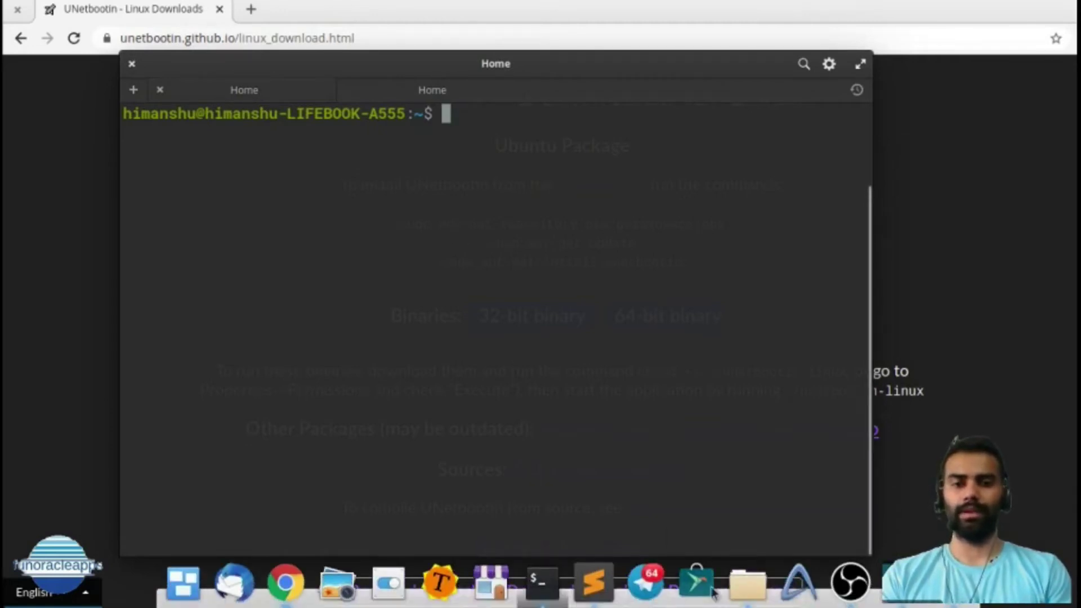
{"action": "left_click", "coordinate": [594, 585]}
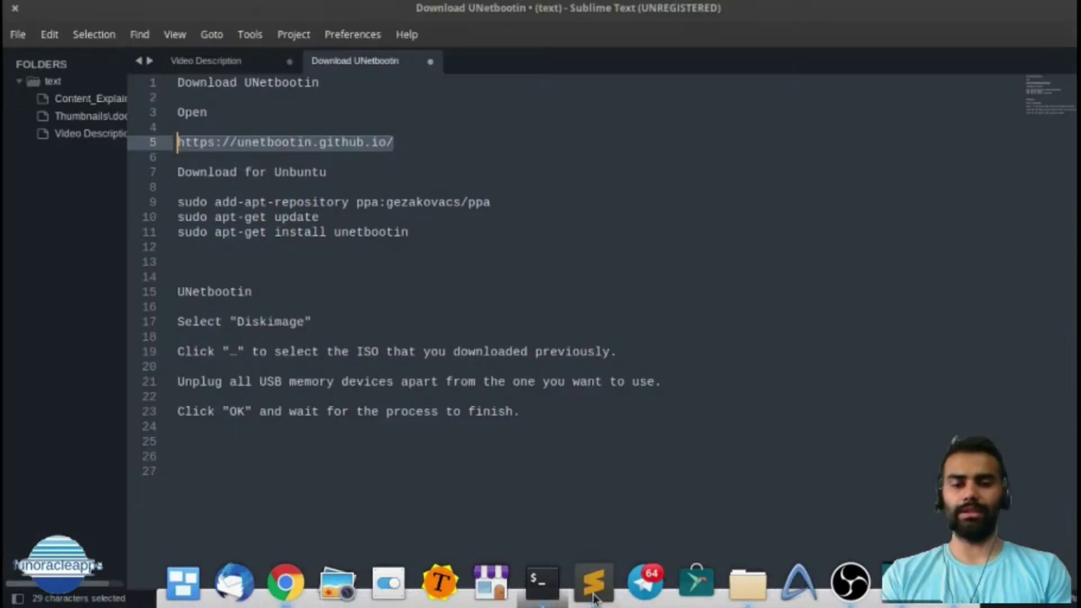
{"action": "left_click", "coordinate": [339, 250]}
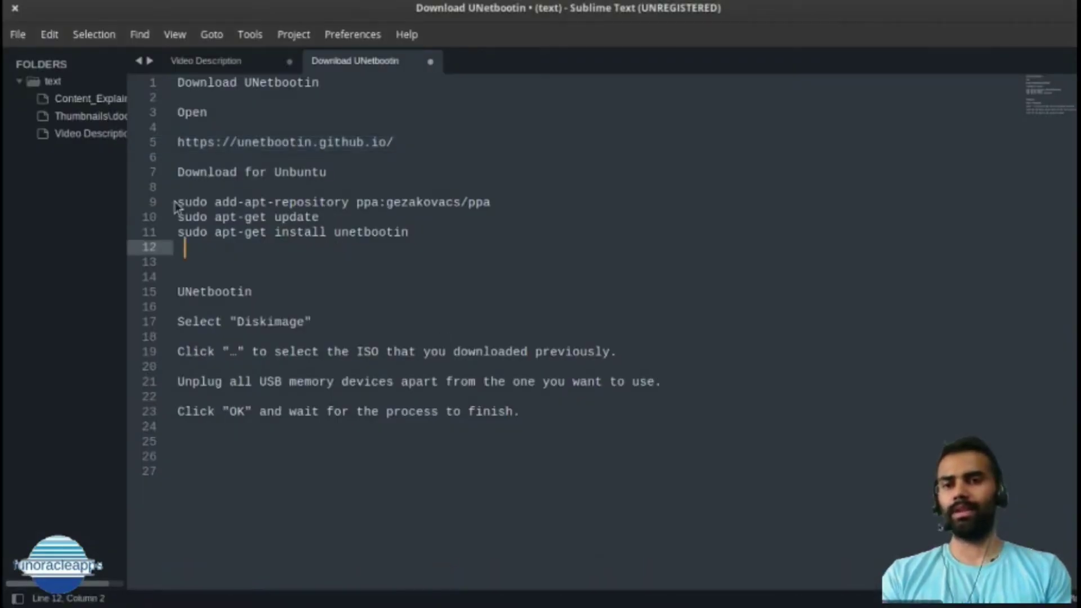
{"action": "left_click_drag", "start_coordinate": [179, 205], "coordinate": [500, 206]}
{"action": "key", "text": "ctrl+c"}
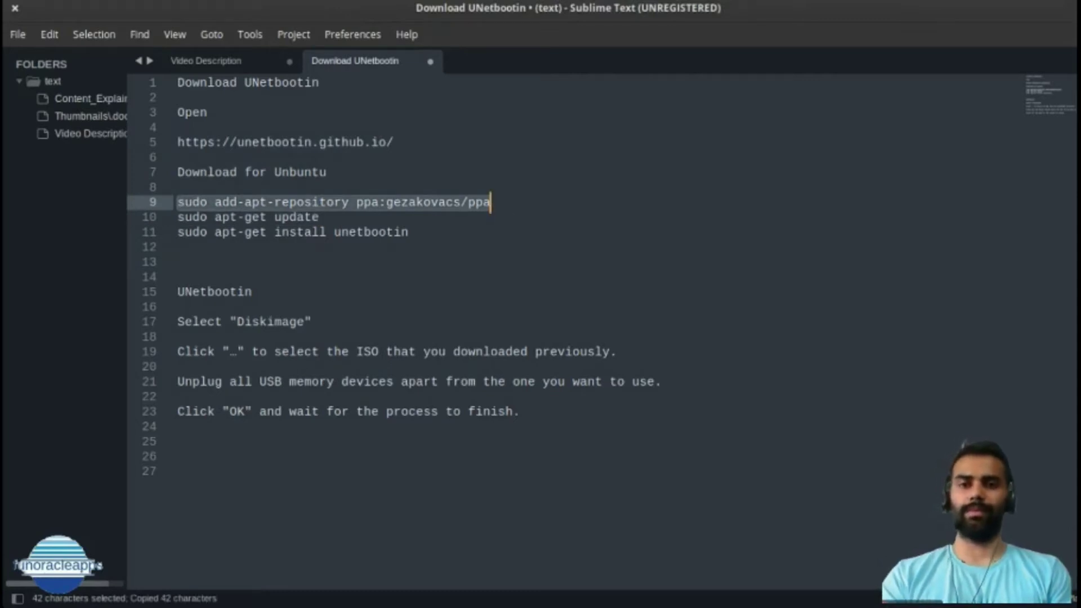
{"action": "left_click", "coordinate": [538, 582]}
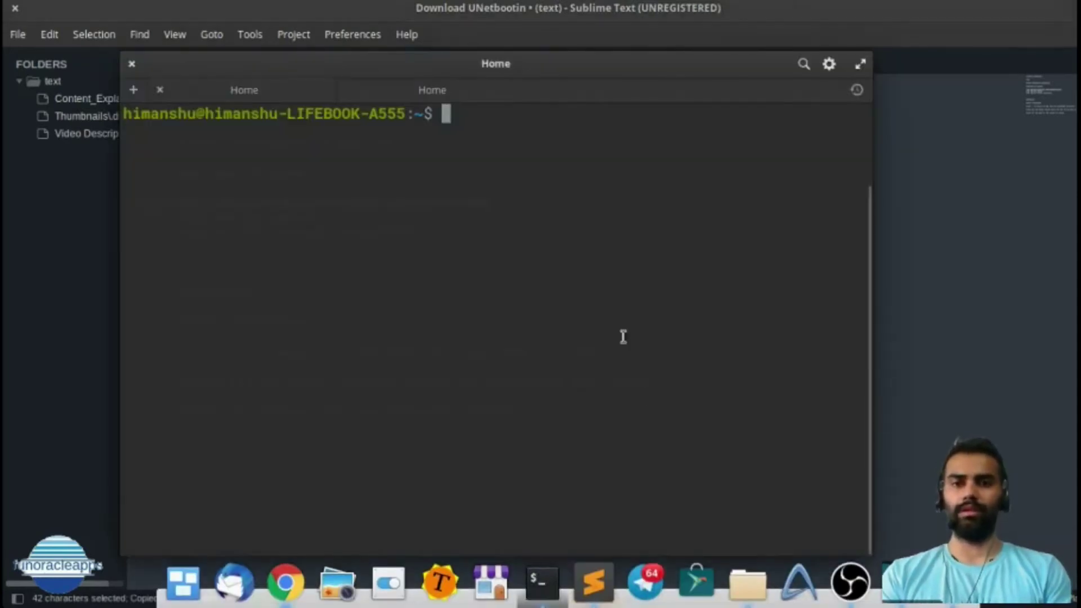
{"action": "key", "text": "ctrl+shift+v"}
{"action": "key", "text": "Return"}
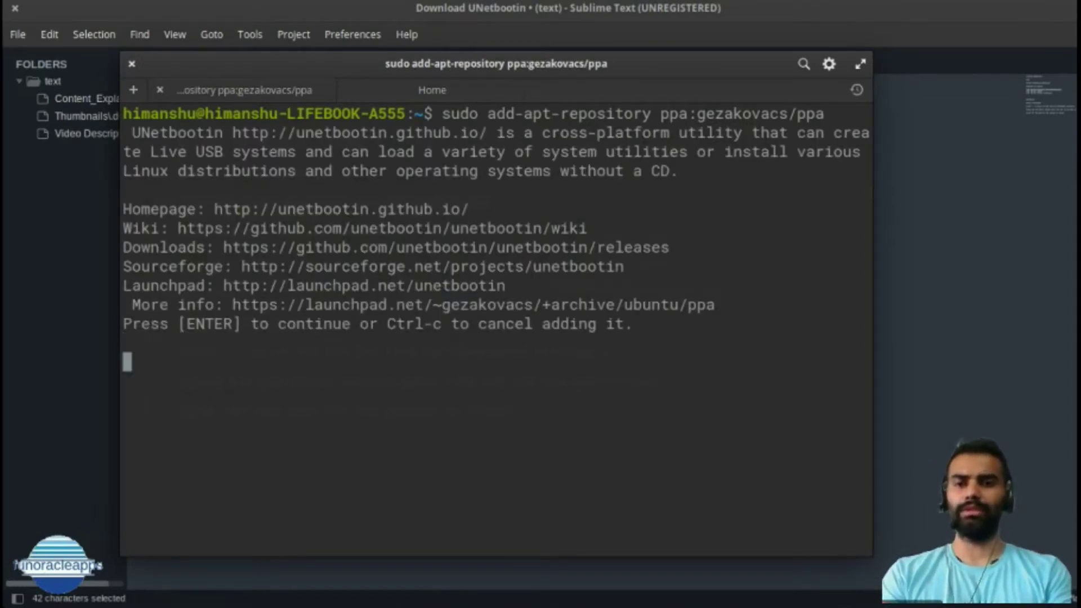
{"action": "key", "text": "Return"}
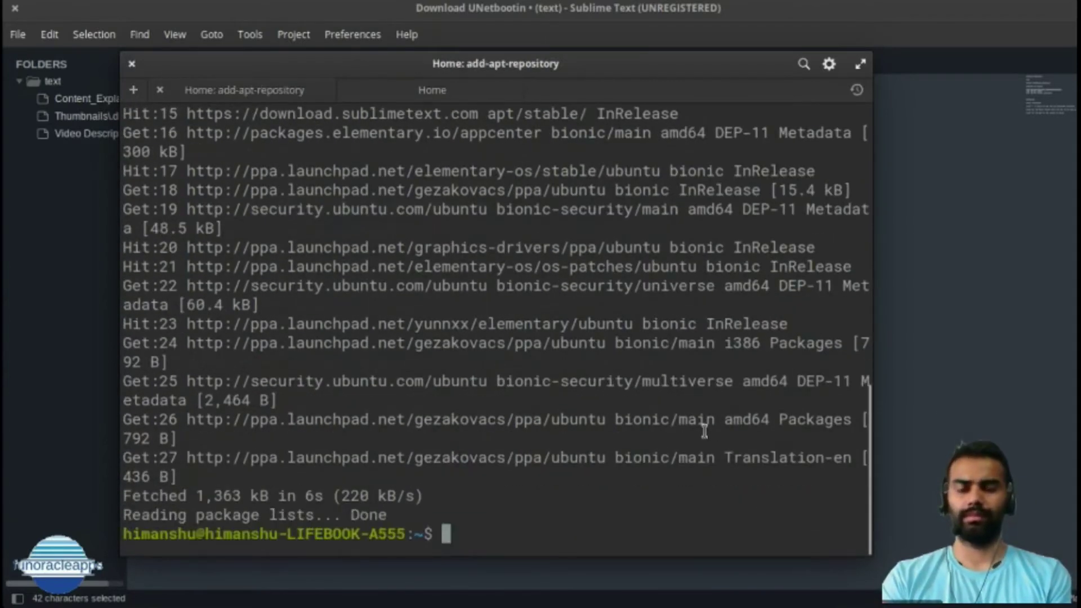
Copy sudo apt-get update from the notes and run it in the terminal.
{"action": "left_click", "coordinate": [925, 428]}
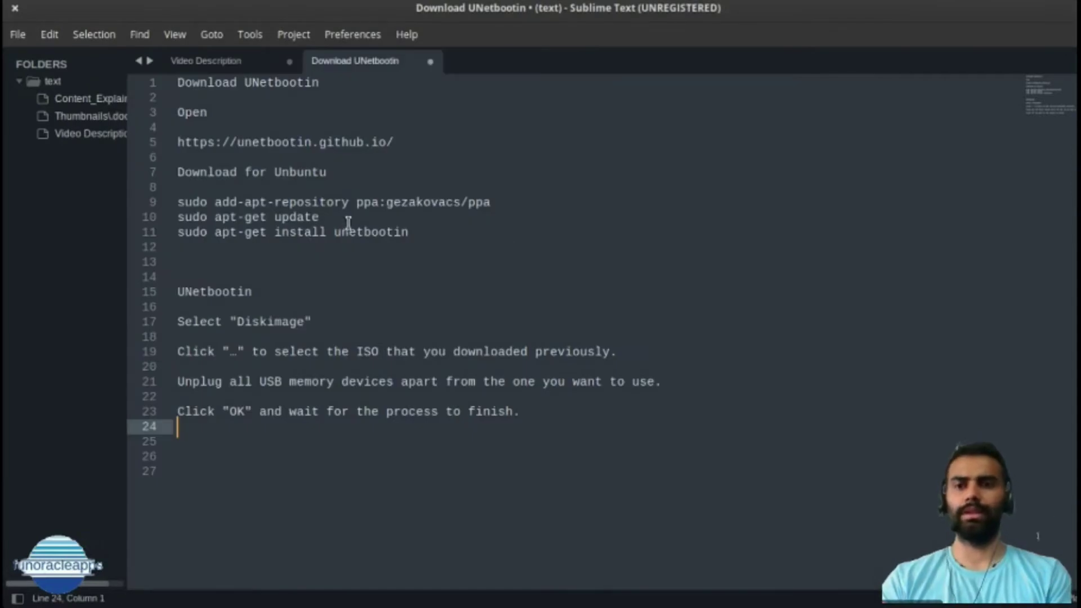
{"action": "left_click_drag", "start_coordinate": [335, 217], "coordinate": [173, 224]}
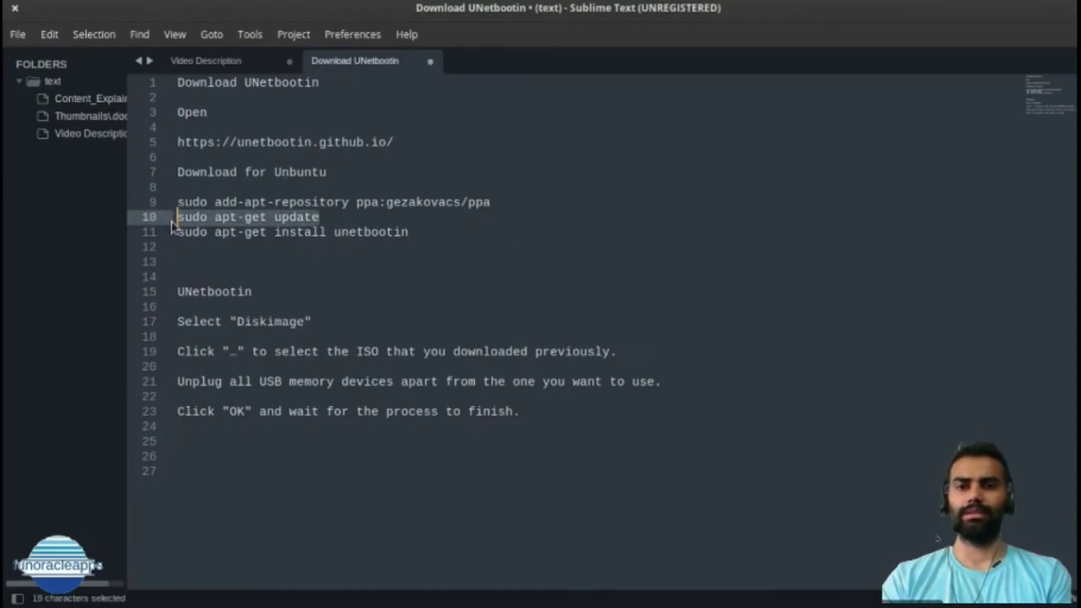
{"action": "key", "text": "ctrl+c"}
{"action": "key", "text": "alt+Tab"}
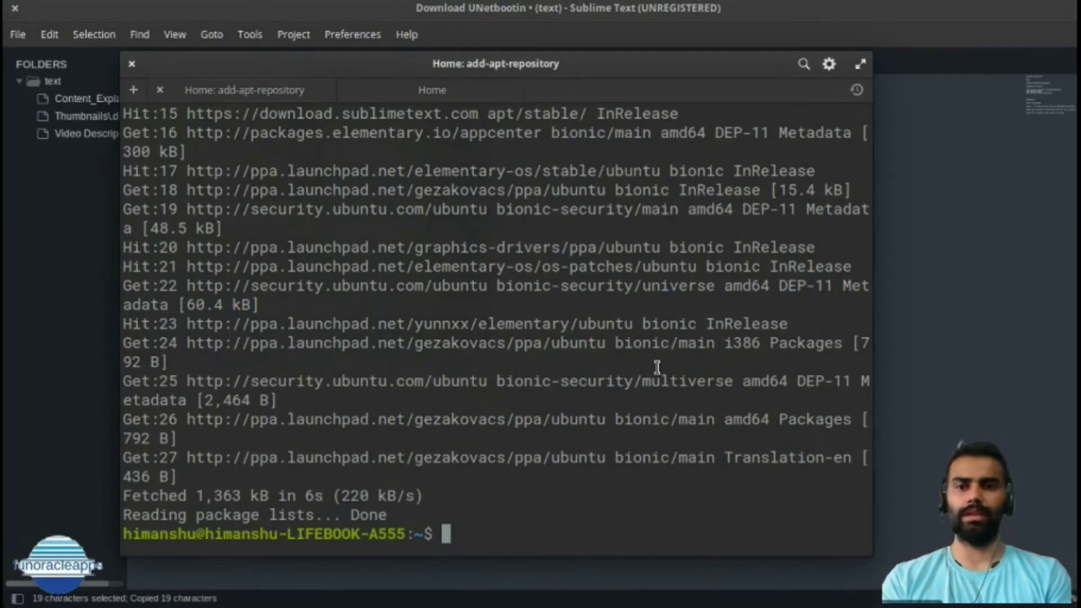
{"action": "key", "text": "ctrl+shift+v"}
{"action": "key", "text": "Return"}
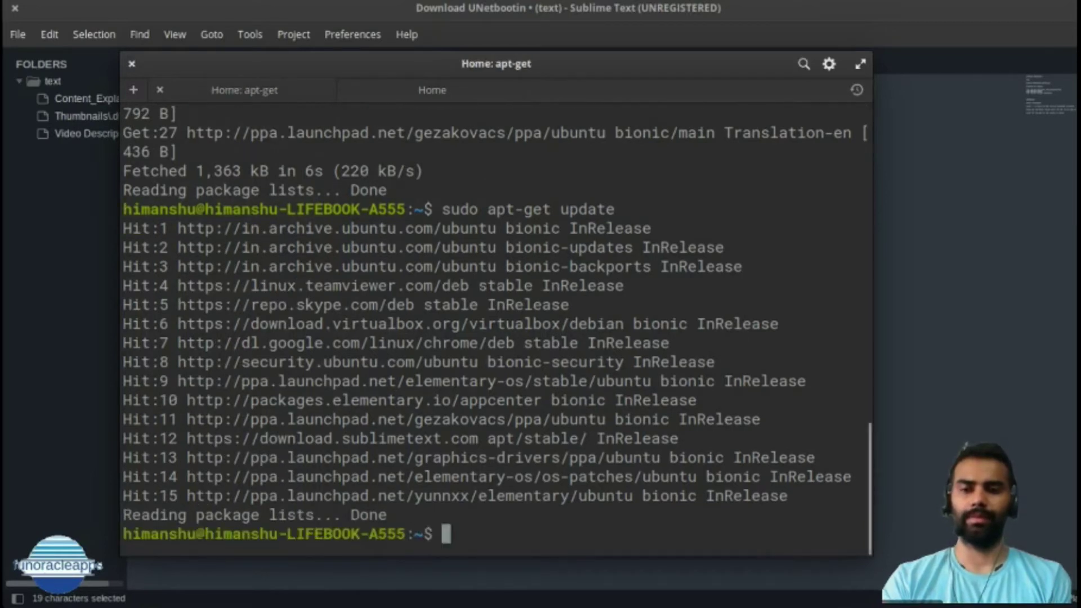
Copy and run sudo apt-get install unetbootin, answering y to install the packages.
{"action": "left_click", "coordinate": [940, 468]}
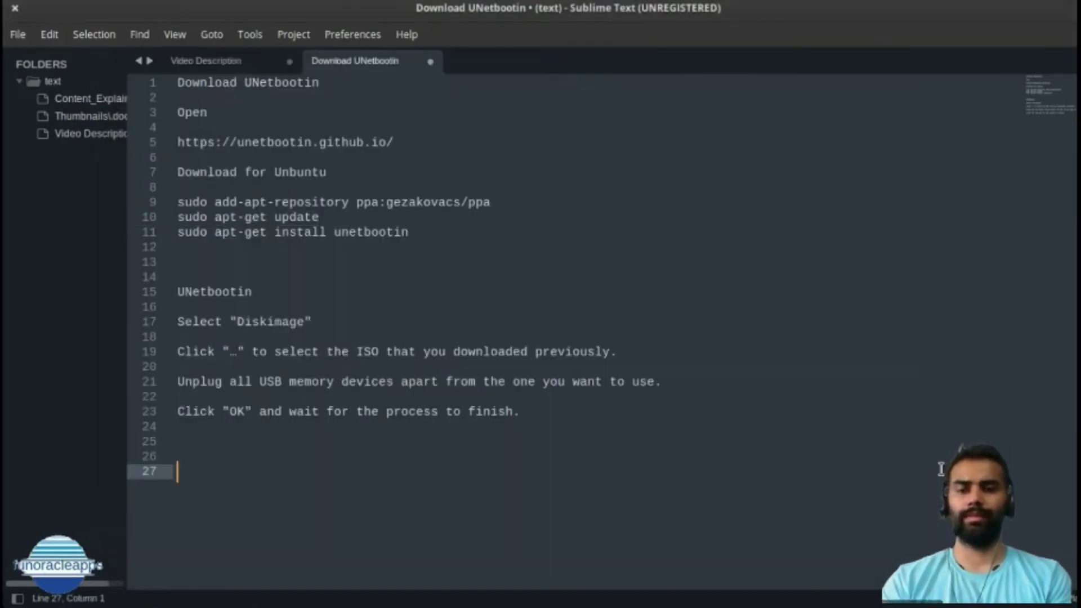
{"action": "left_click_drag", "start_coordinate": [431, 231], "coordinate": [169, 229]}
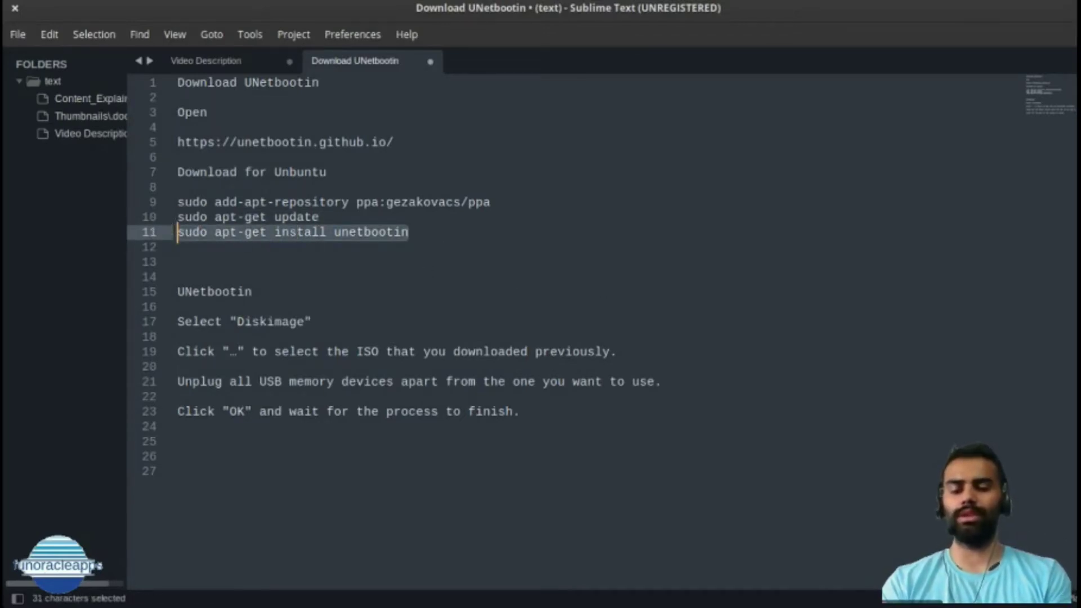
{"action": "key", "text": "ctrl+c"}
{"action": "key", "text": "F12"}
{"action": "key", "text": "ctrl+shift+v"}
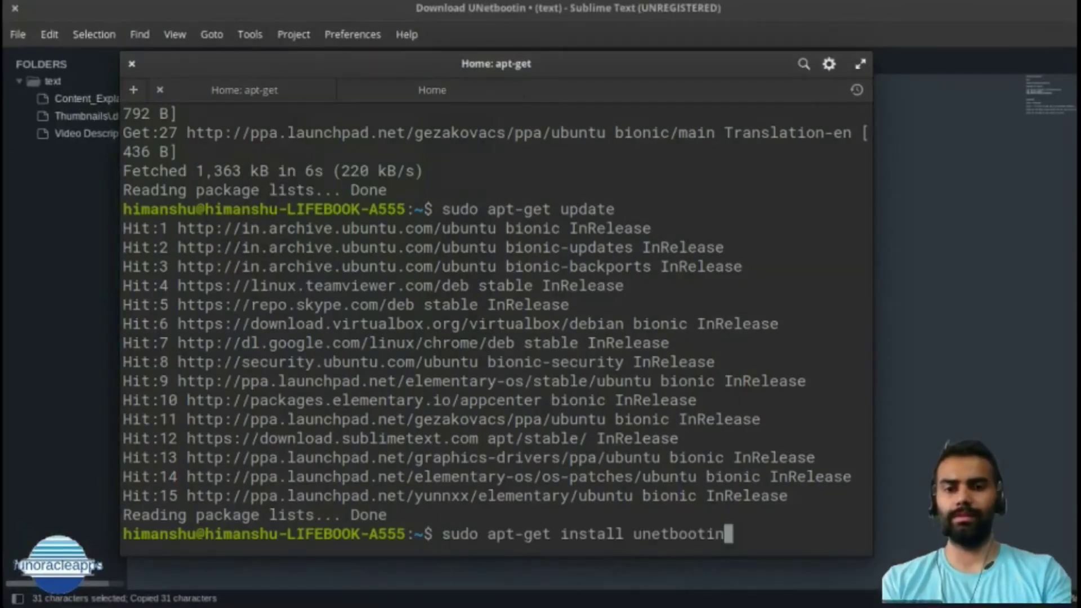
{"action": "key", "text": "Return"}
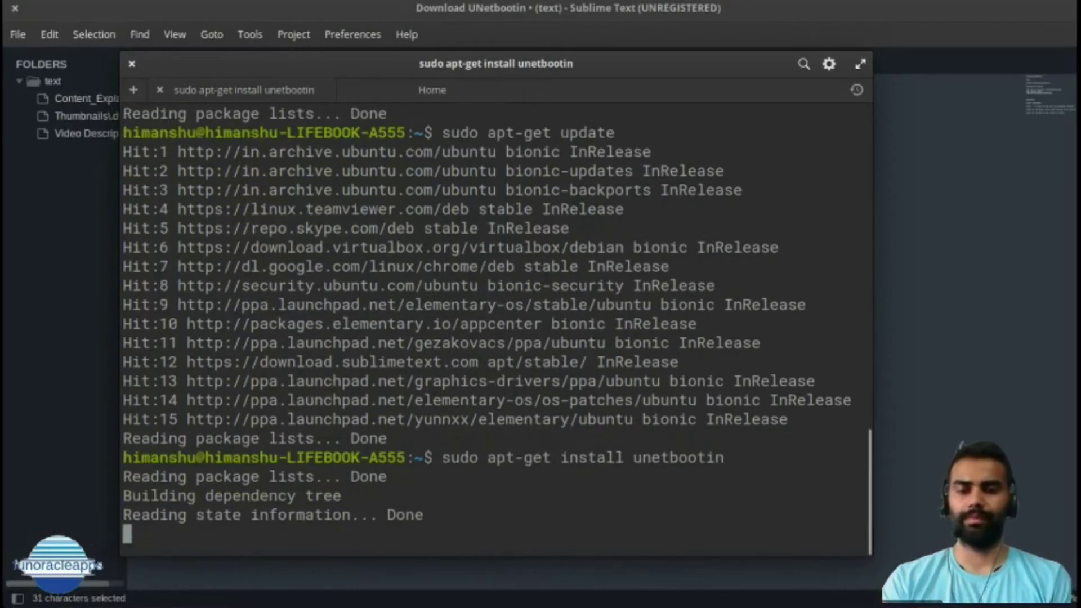
{"action": "type", "text": "y"}
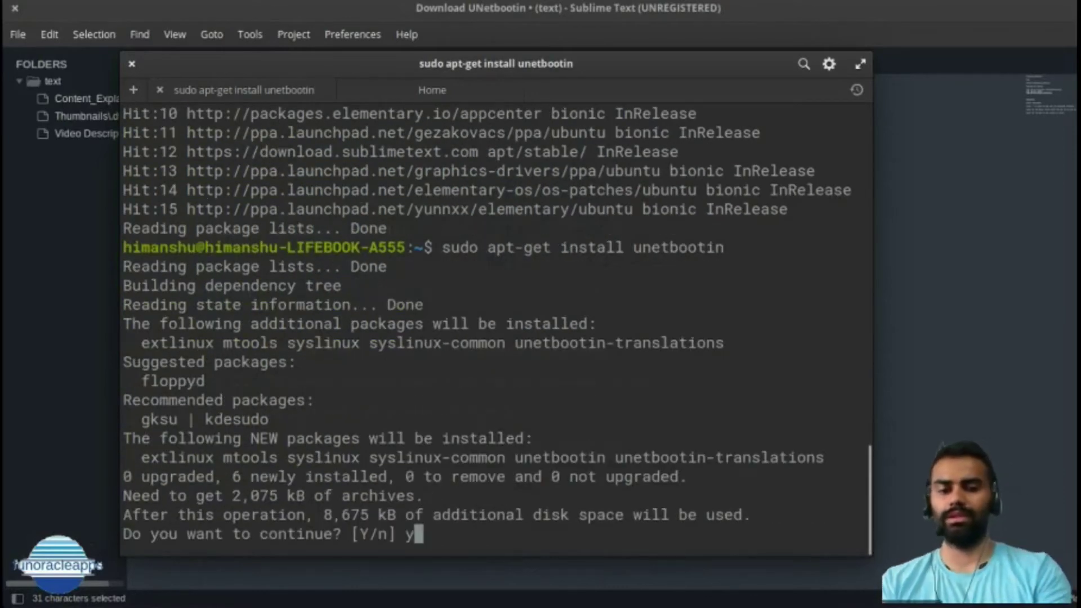
{"action": "key", "text": "Return"}
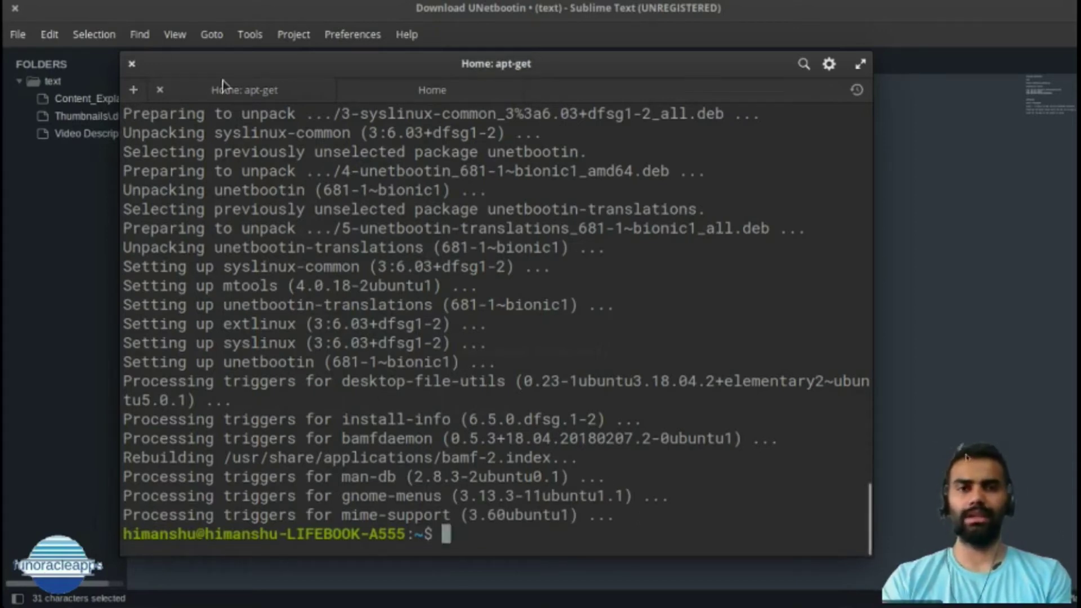
Launch UNetbootin by searching 'unet' in the Applications menu, then move its window right.
{"action": "left_click", "coordinate": [36, 1]}
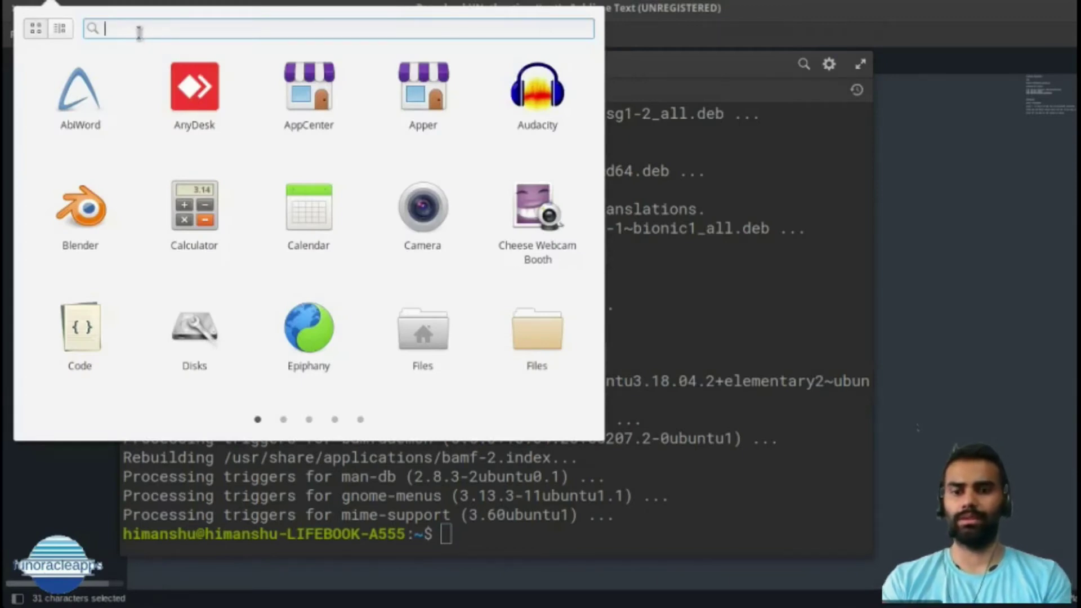
{"action": "type", "text": "unet"}
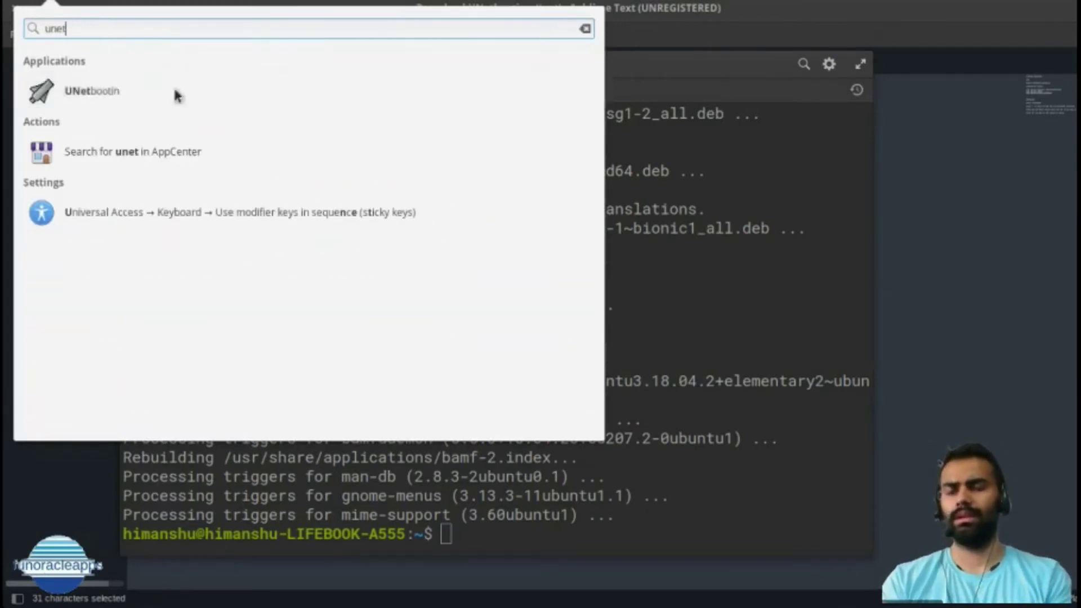
{"action": "left_click", "coordinate": [94, 92]}
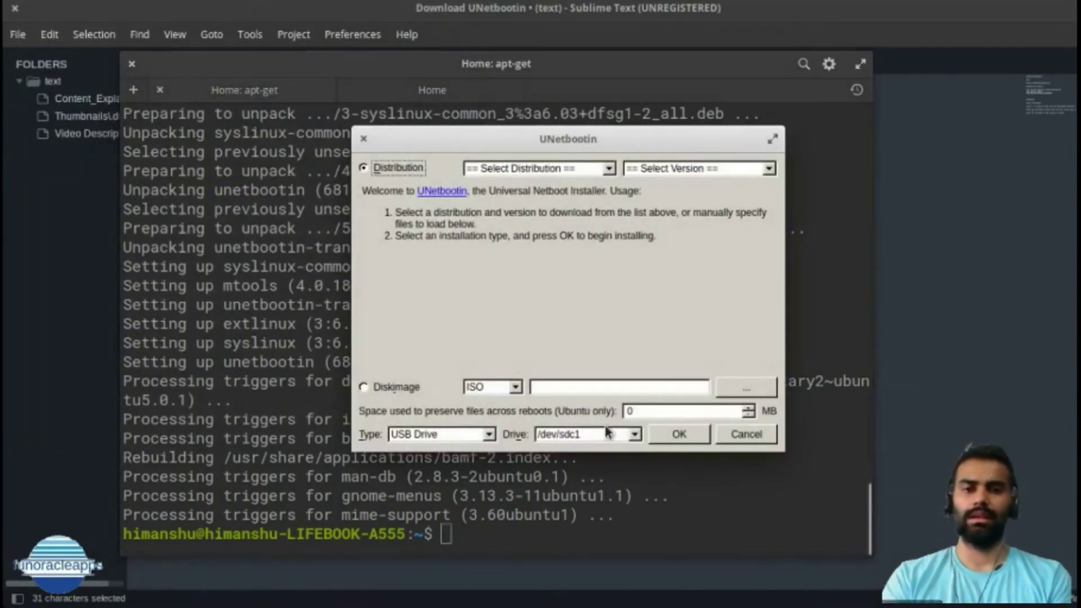
{"action": "left_click_drag", "start_coordinate": [532, 140], "coordinate": [668, 138]}
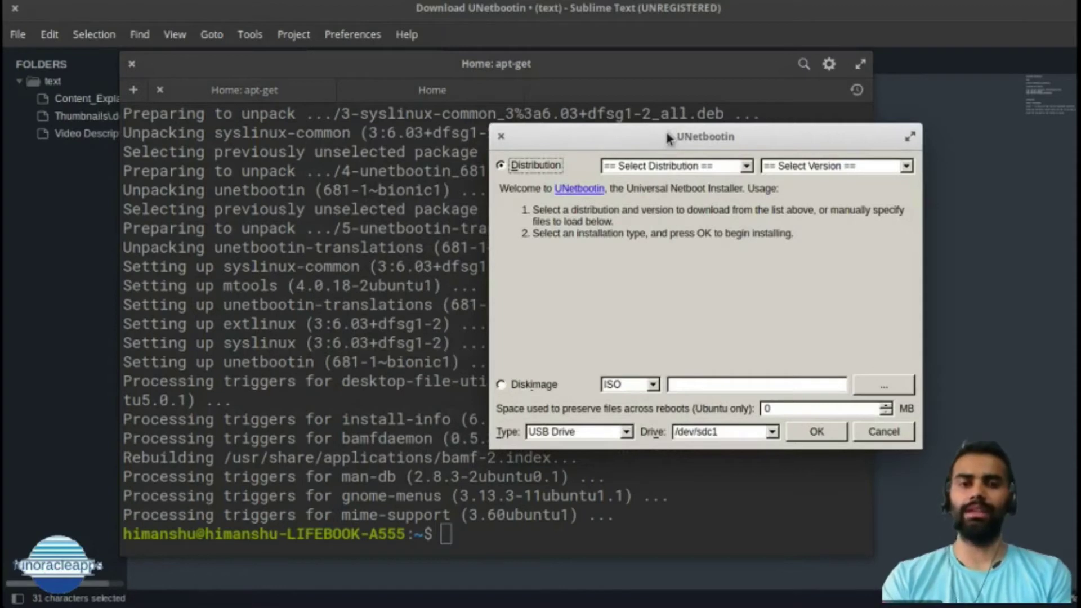
Open the 16 GB Volume in Files and widen the sidebar to show its full name.
{"action": "mouse_move", "coordinate": [653, 606]}
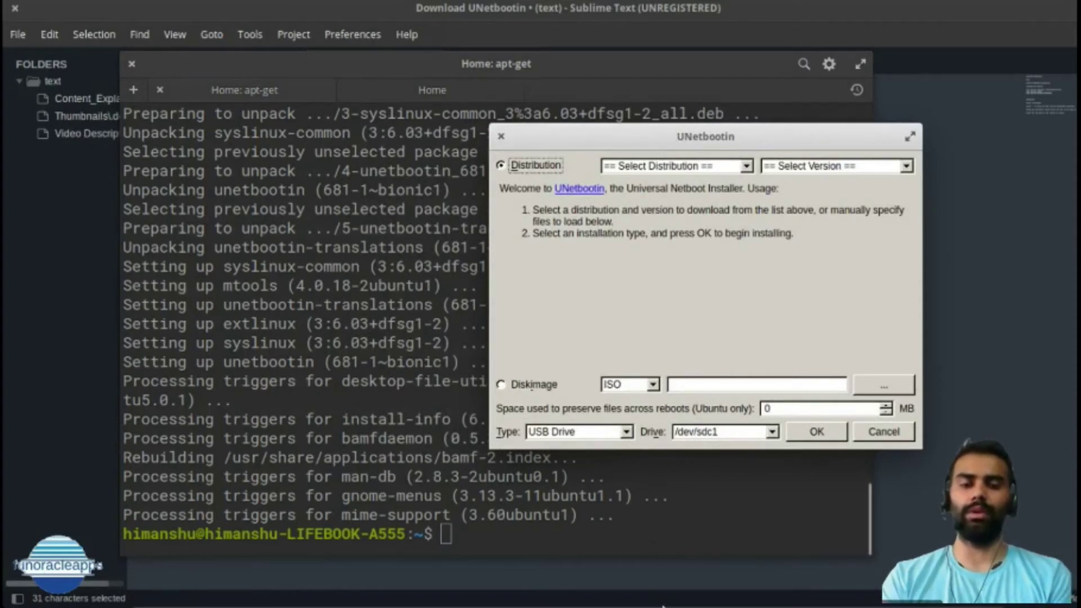
{"action": "left_click", "coordinate": [722, 582]}
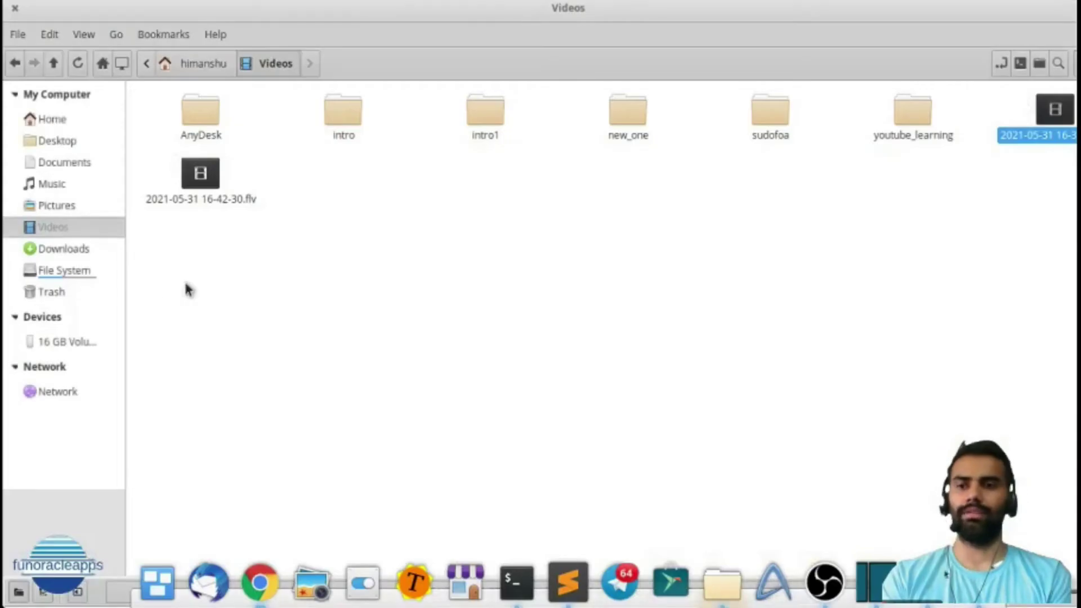
{"action": "left_click", "coordinate": [57, 344]}
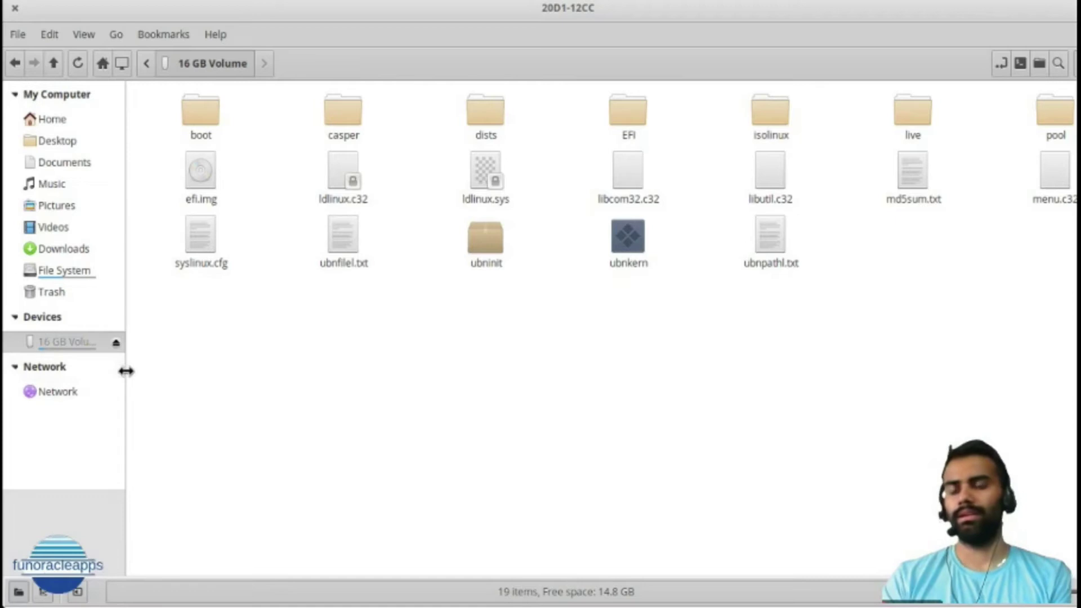
{"action": "left_click_drag", "start_coordinate": [126, 371], "coordinate": [163, 369]}
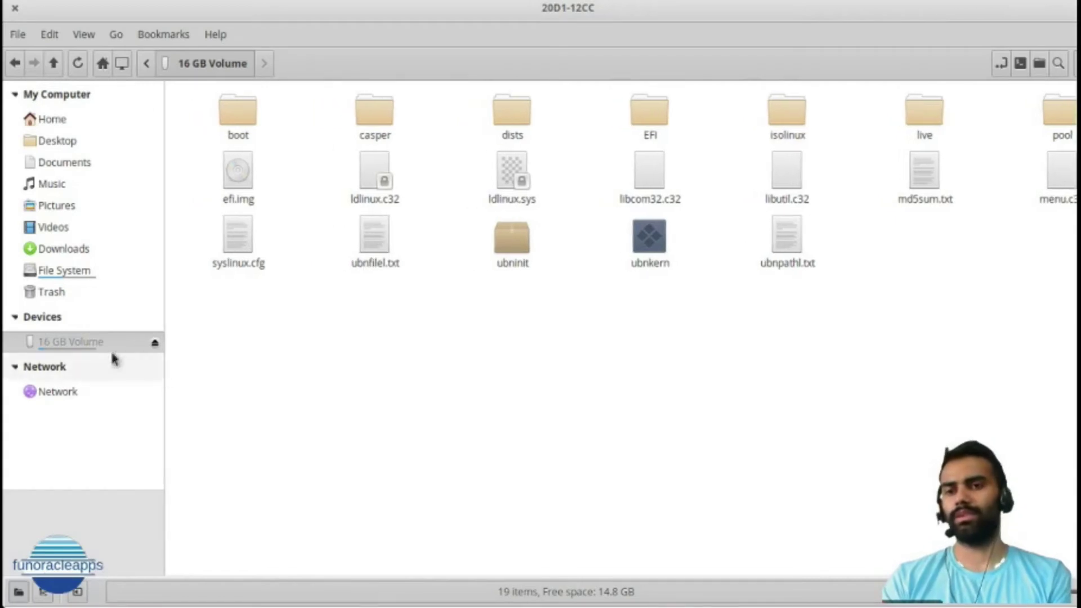
{"action": "right_click", "coordinate": [54, 341]}
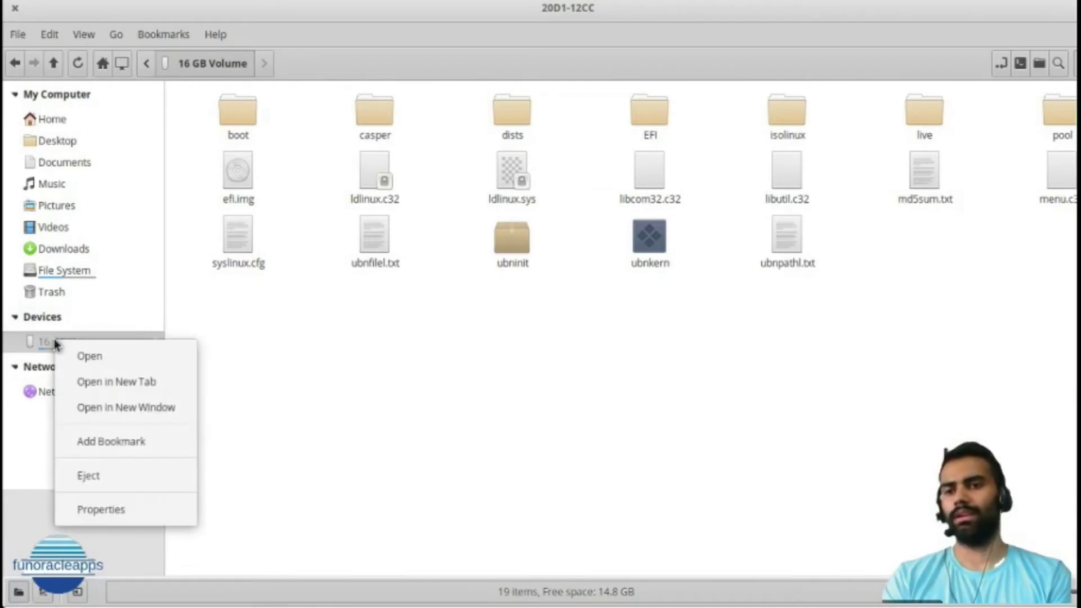
{"action": "left_click", "coordinate": [342, 518]}
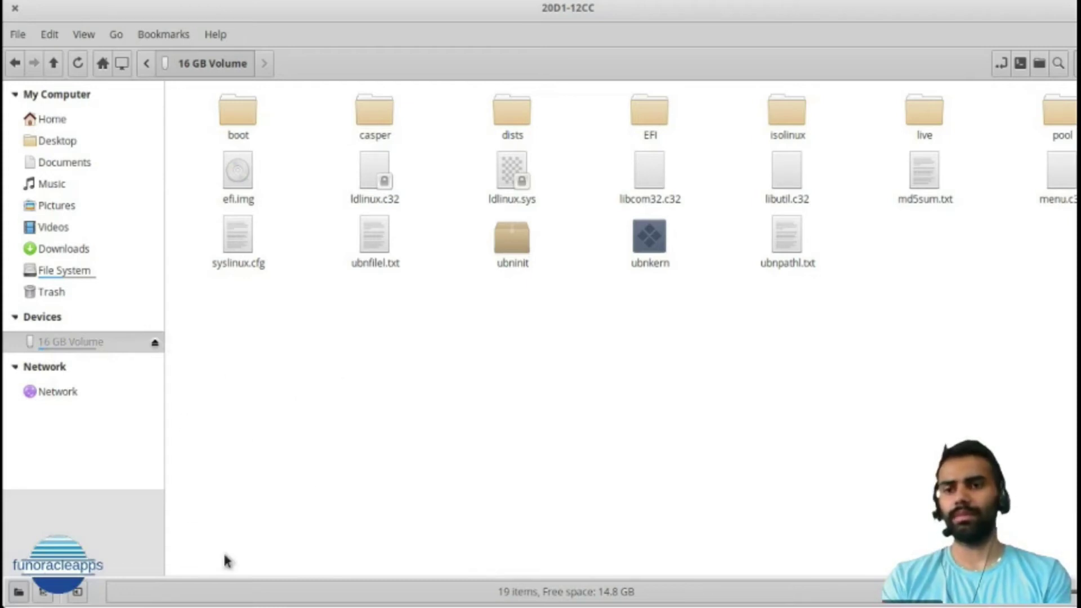
Launch Disks via a 'disk' search and select the 16 GB flash drive.
{"action": "mouse_move", "coordinate": [226, 605]}
{"action": "left_click", "coordinate": [70, 2]}
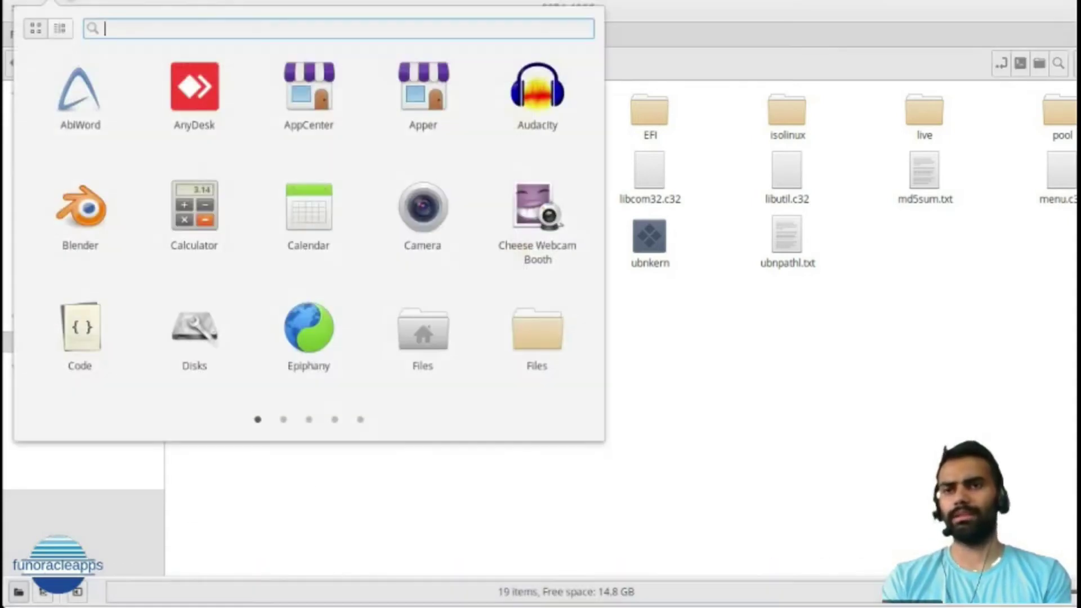
{"action": "type", "text": "disk"}
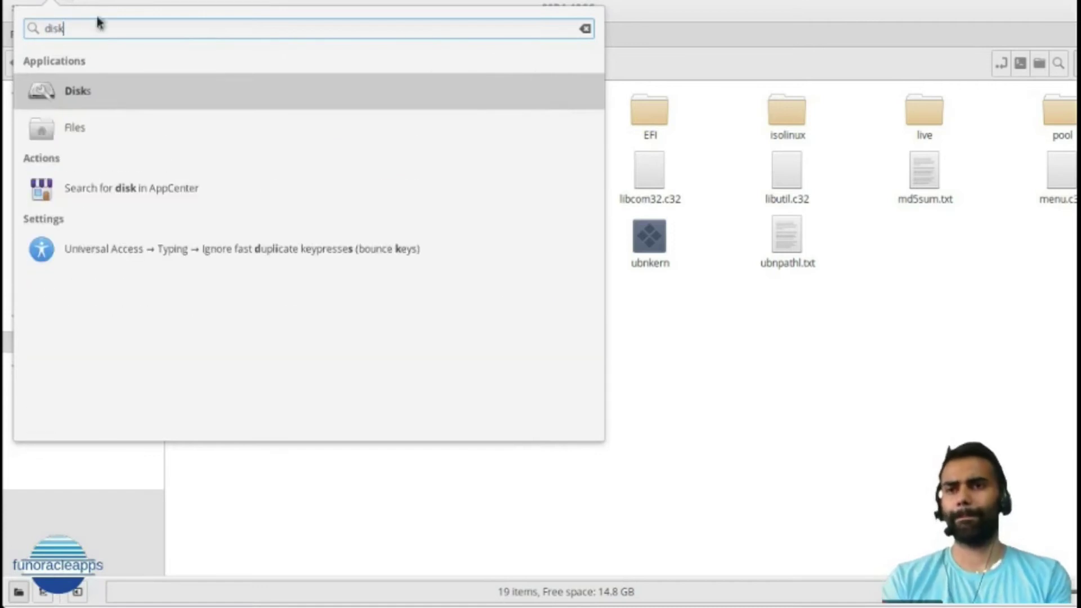
{"action": "left_click", "coordinate": [73, 102]}
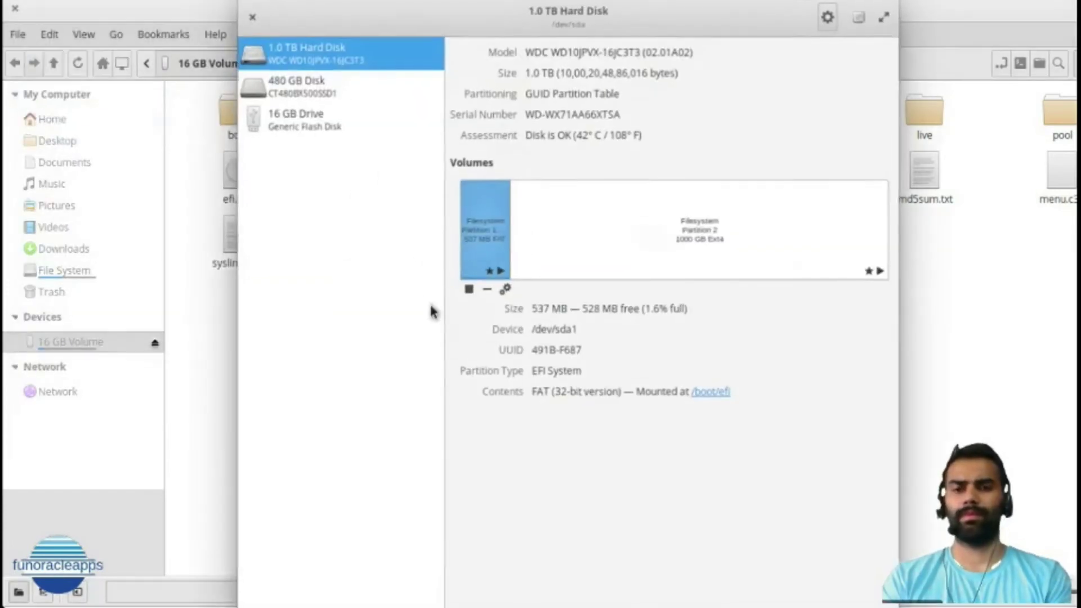
{"action": "left_click", "coordinate": [304, 127]}
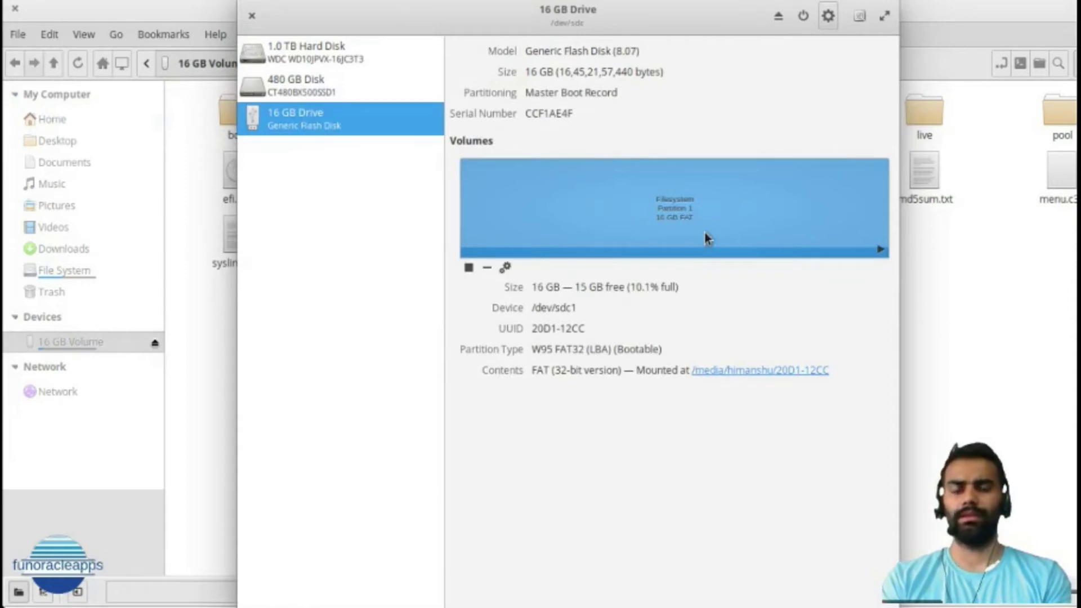
Format the whole drive with Erase set to Overwrite with zeroes, confirming the wipe.
{"action": "left_click", "coordinate": [829, 22]}
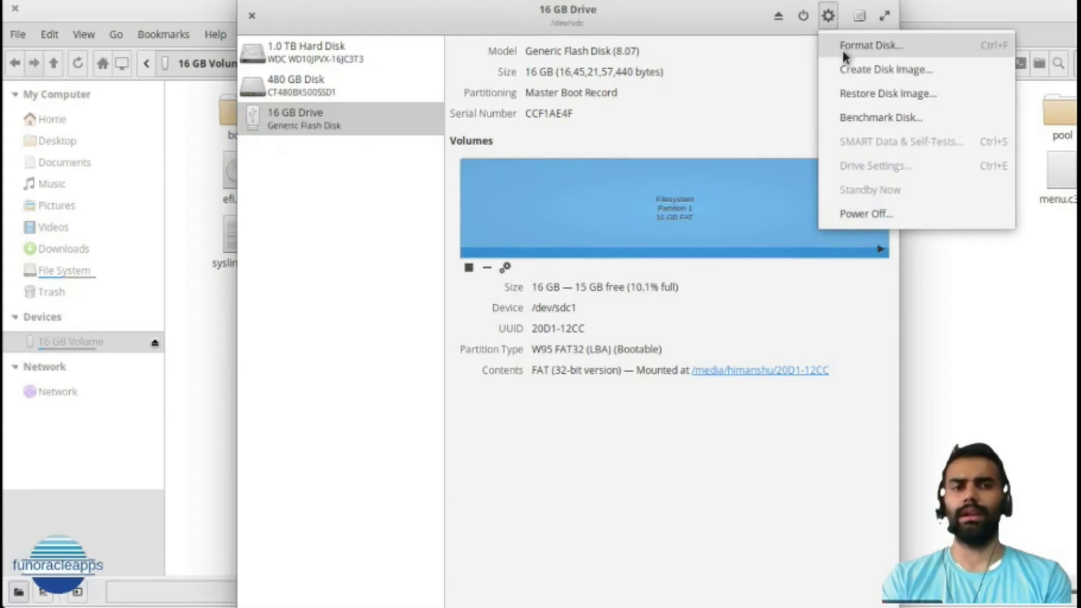
{"action": "left_click", "coordinate": [842, 47]}
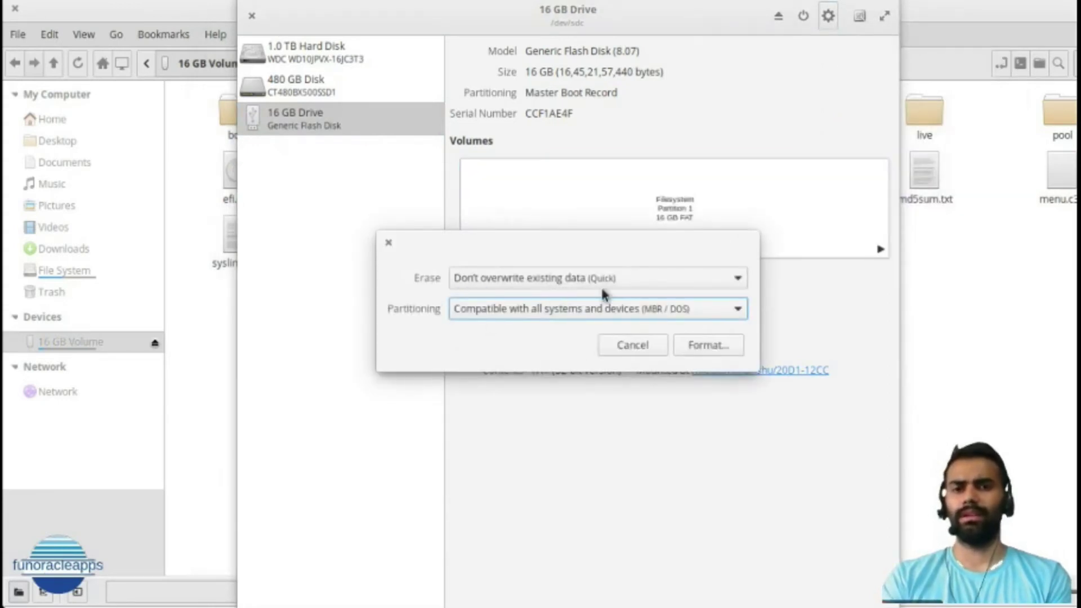
{"action": "left_click", "coordinate": [568, 288]}
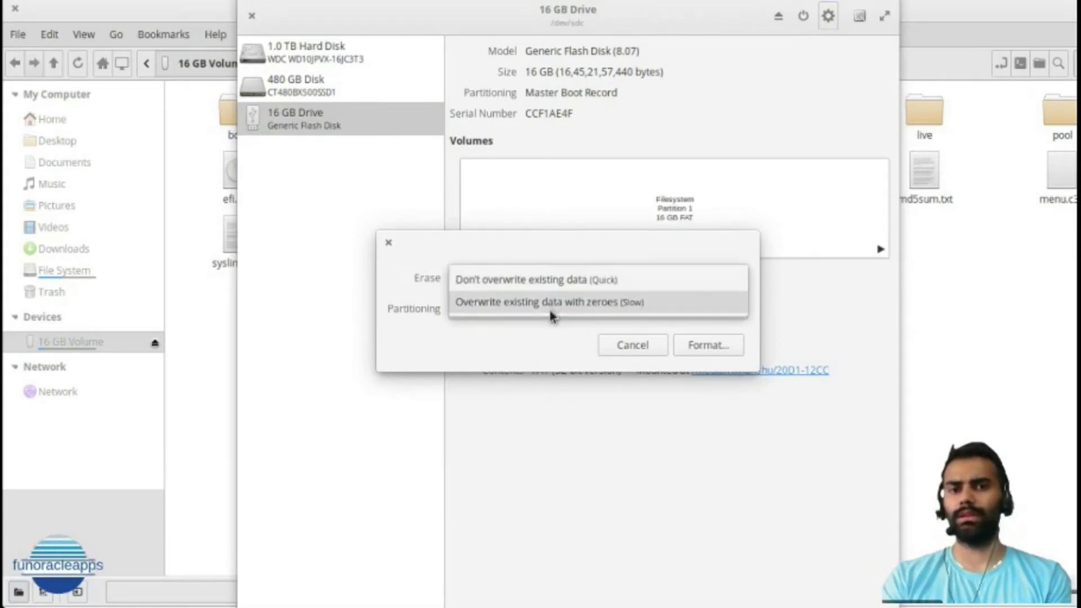
{"action": "left_click", "coordinate": [550, 304]}
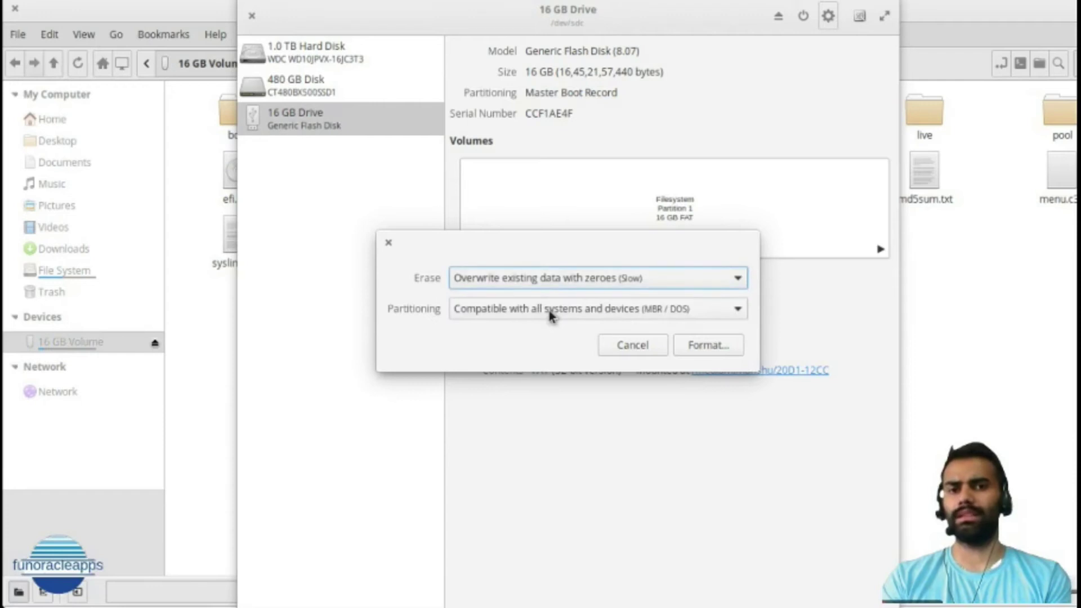
{"action": "left_click", "coordinate": [708, 345]}
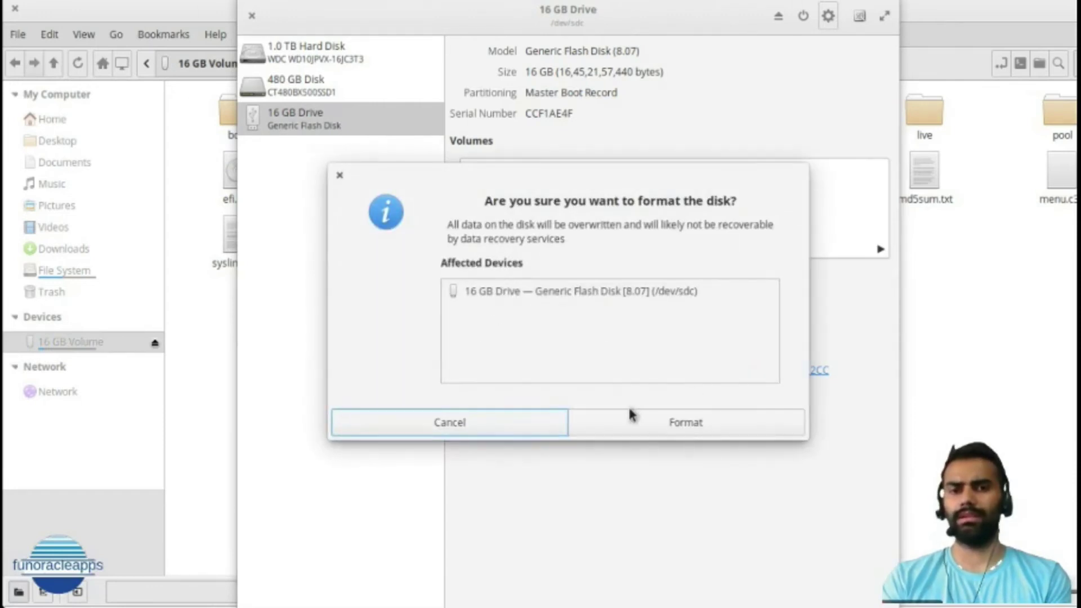
{"action": "left_click", "coordinate": [627, 430]}
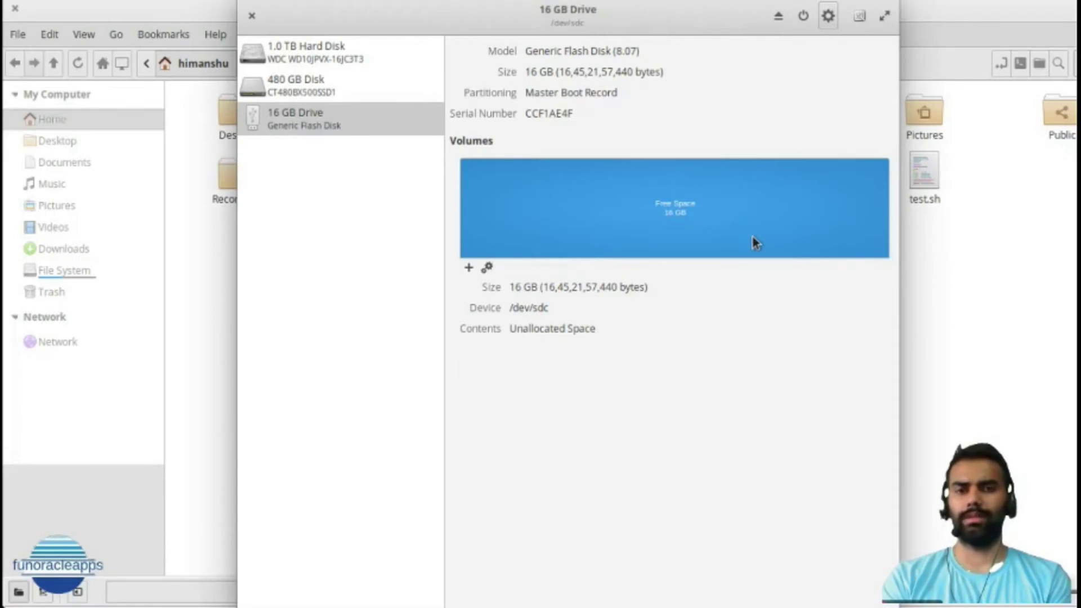
Create a full-size FAT partition named 'Fedora Linu' in the free space, appearing as /dev/sdc1.
{"action": "left_click", "coordinate": [831, 25]}
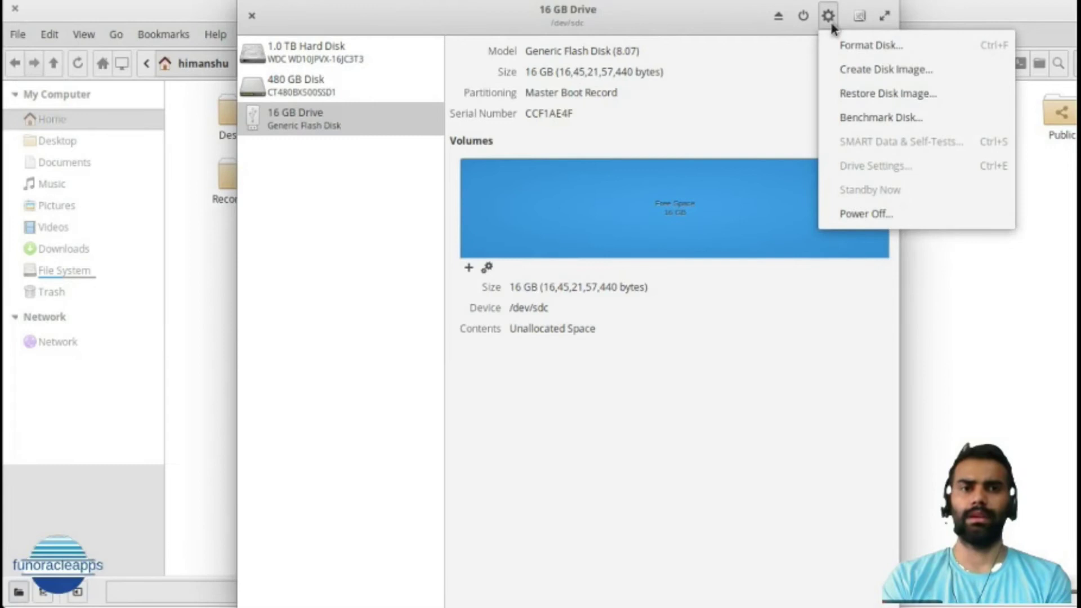
{"action": "left_click", "coordinate": [690, 206]}
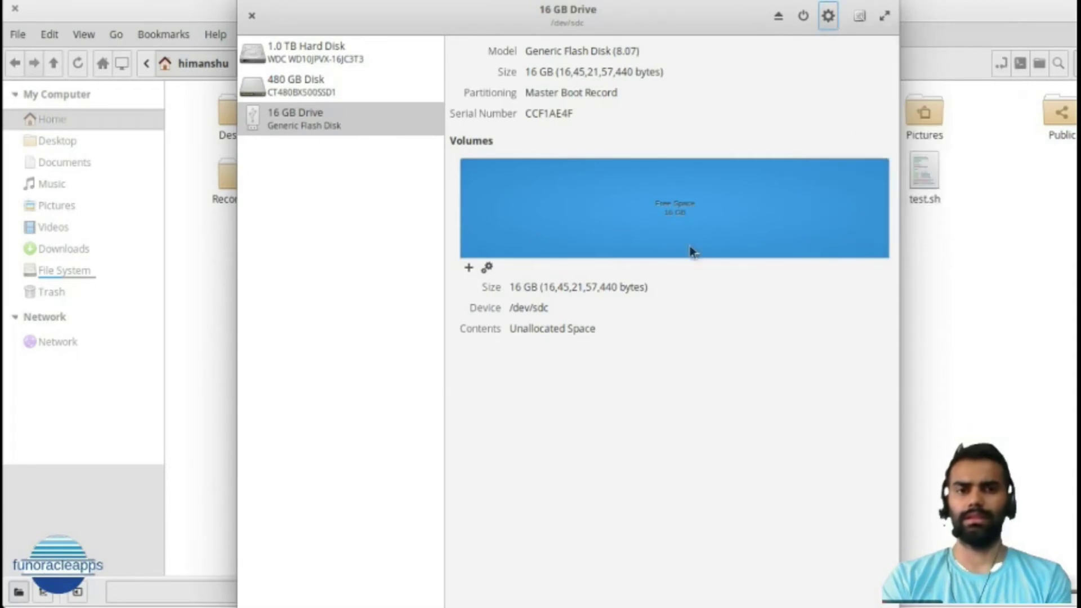
{"action": "left_click", "coordinate": [468, 267]}
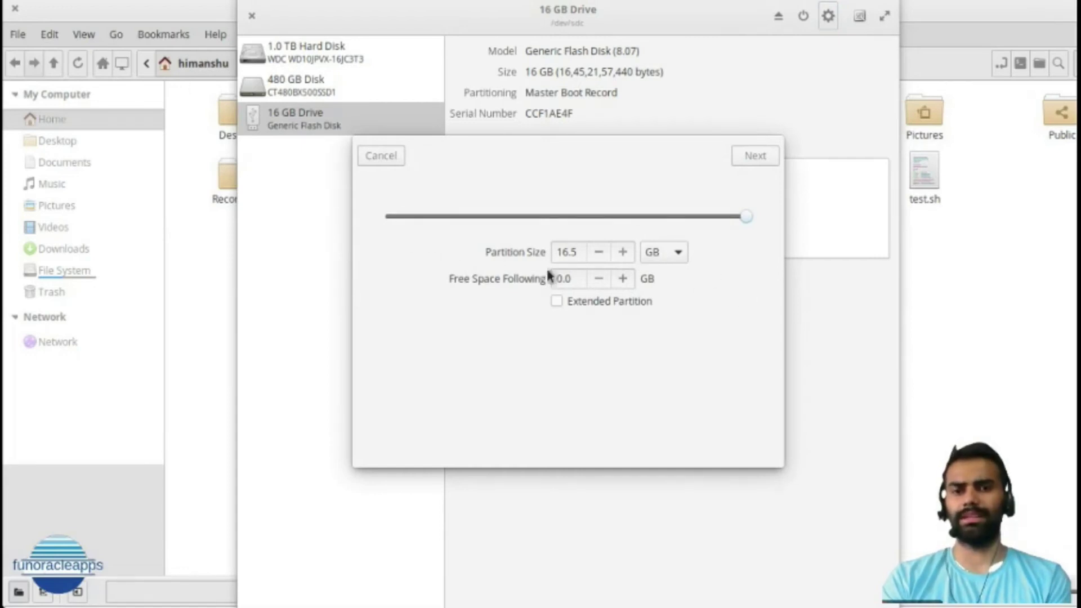
{"action": "left_click", "coordinate": [755, 160]}
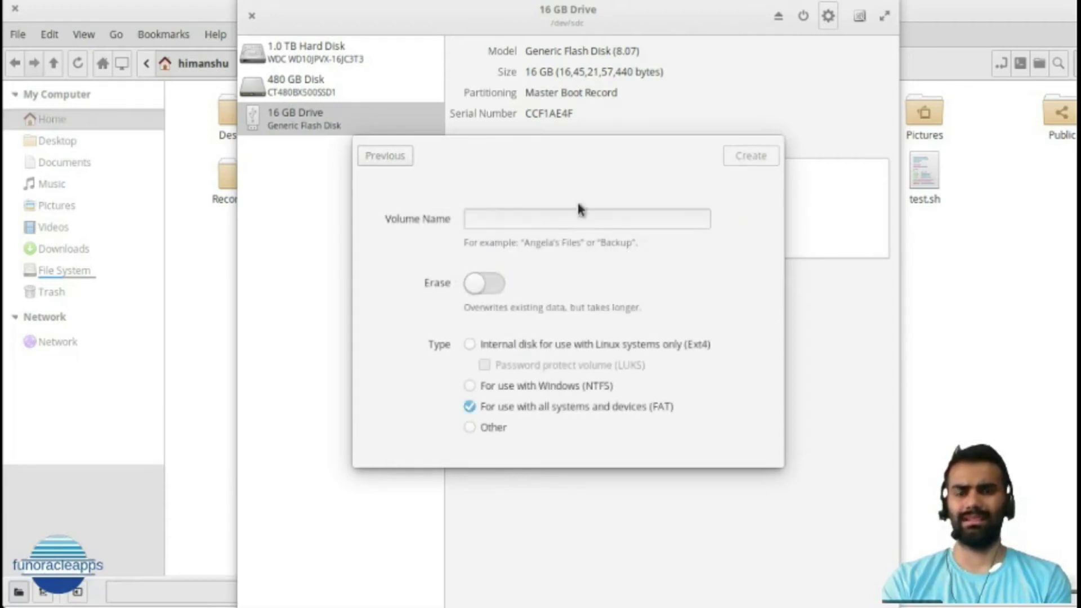
{"action": "left_click", "coordinate": [558, 220]}
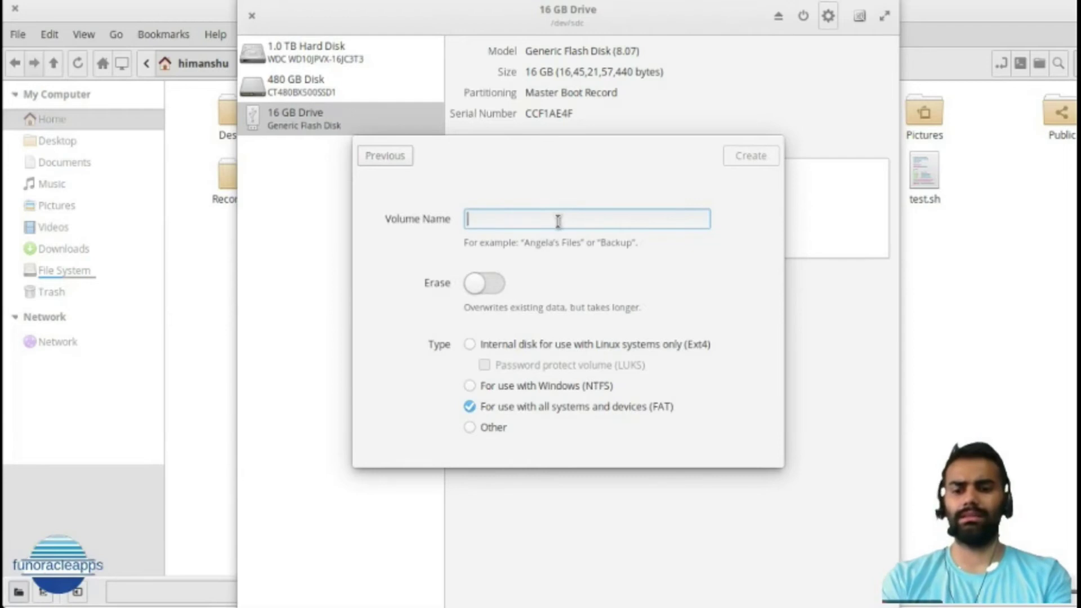
{"action": "type", "text": "Fedora"}
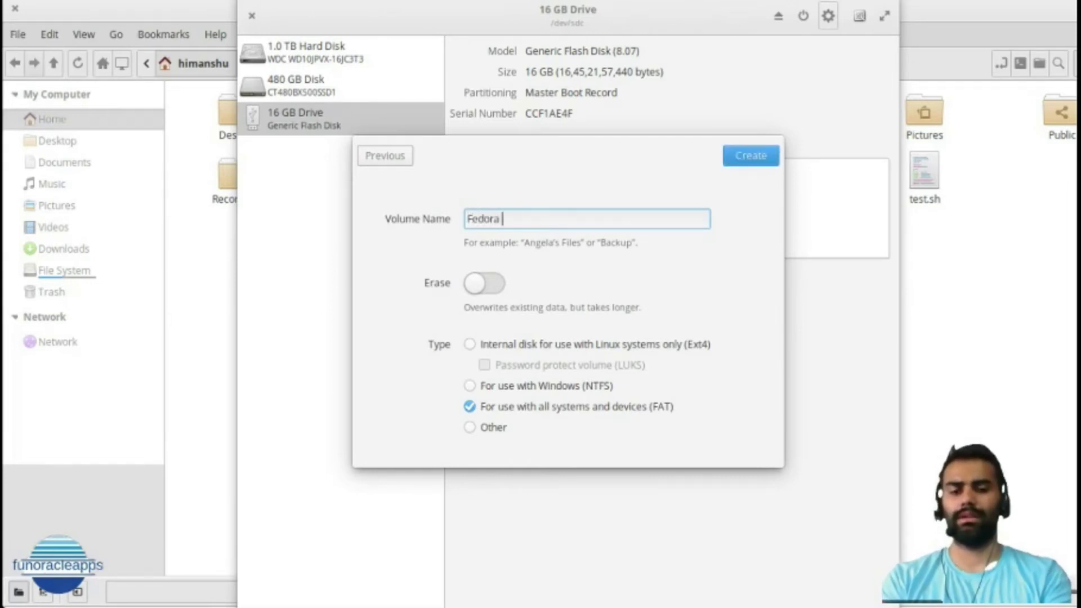
{"action": "type", "text": " Linu"}
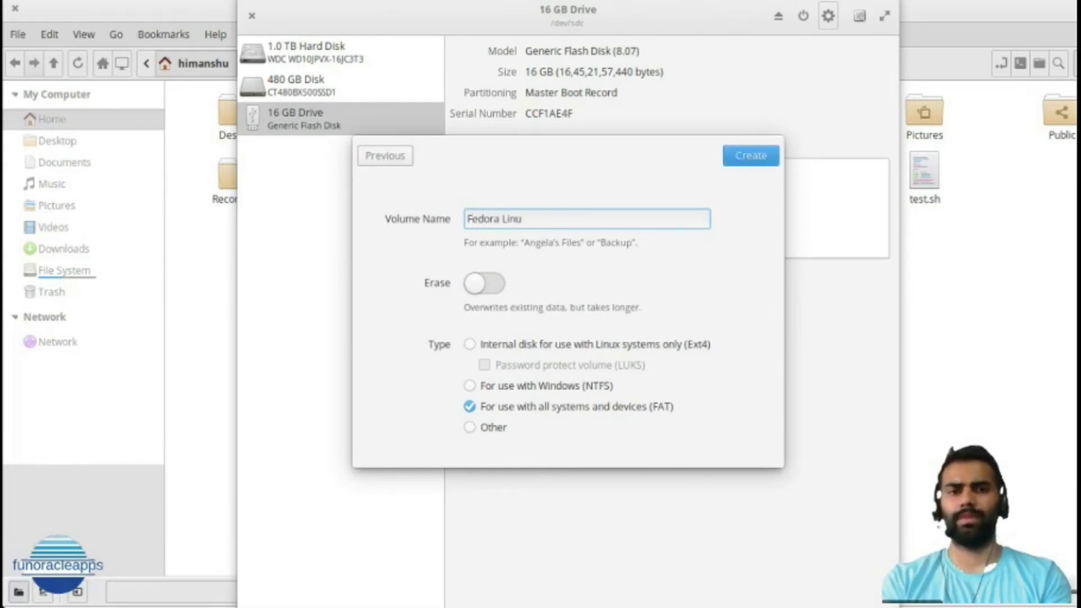
{"action": "left_click", "coordinate": [759, 158]}
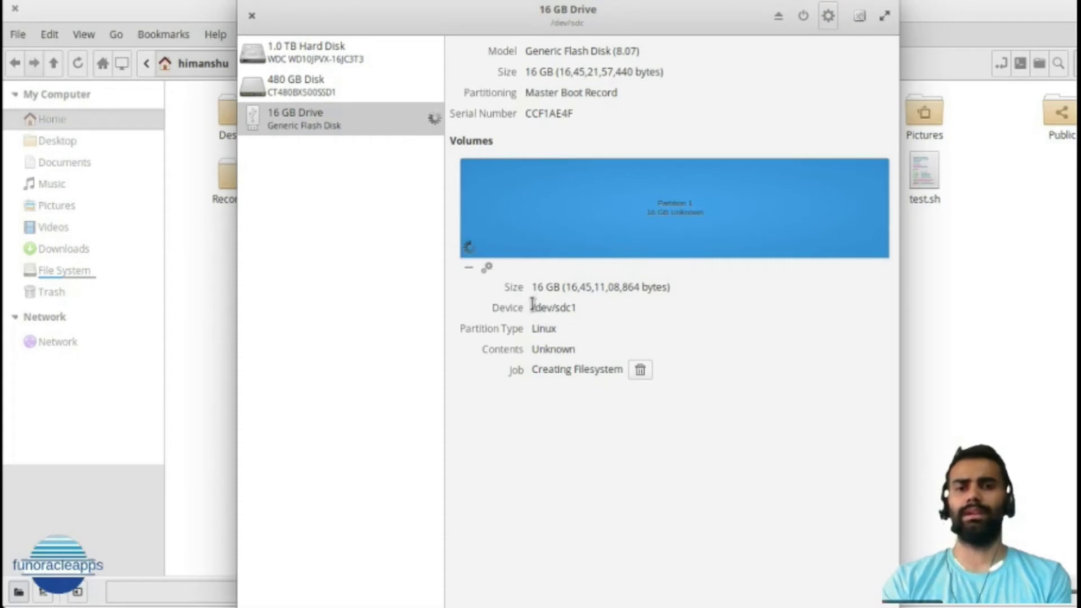
{"action": "left_click_drag", "start_coordinate": [531, 308], "coordinate": [574, 310]}
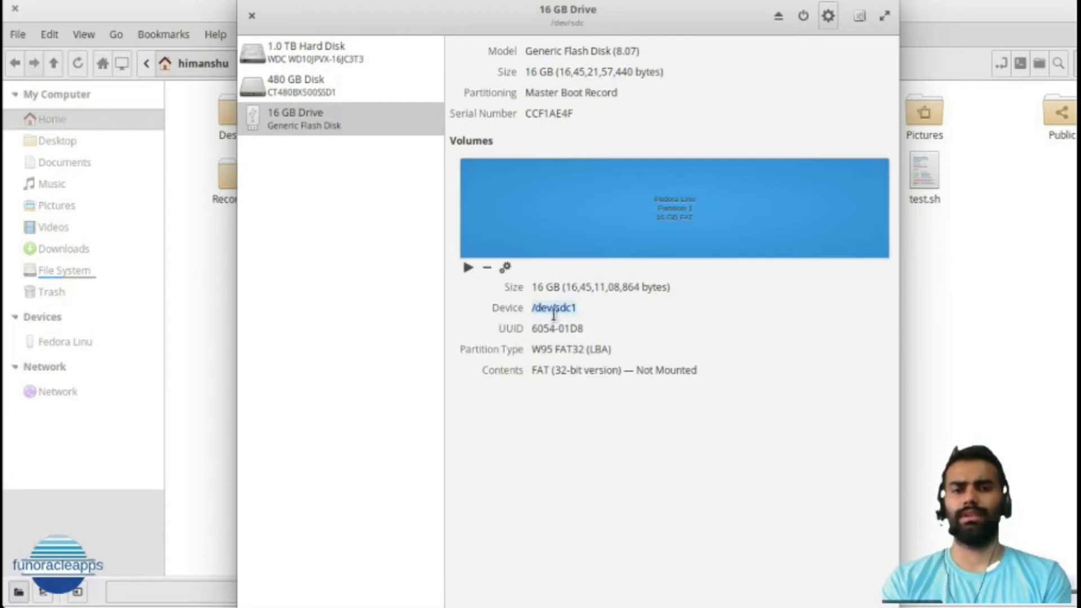
{"action": "left_click", "coordinate": [603, 308]}
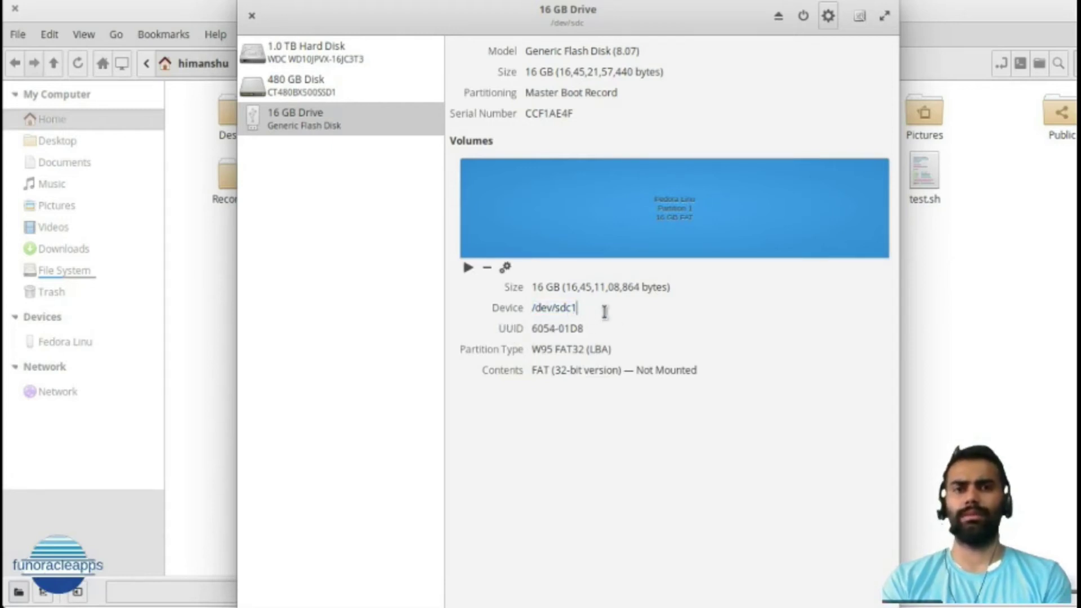
Close Disks and open the Fedora Linu drive from the Files sidebar.
{"action": "left_click", "coordinate": [252, 16]}
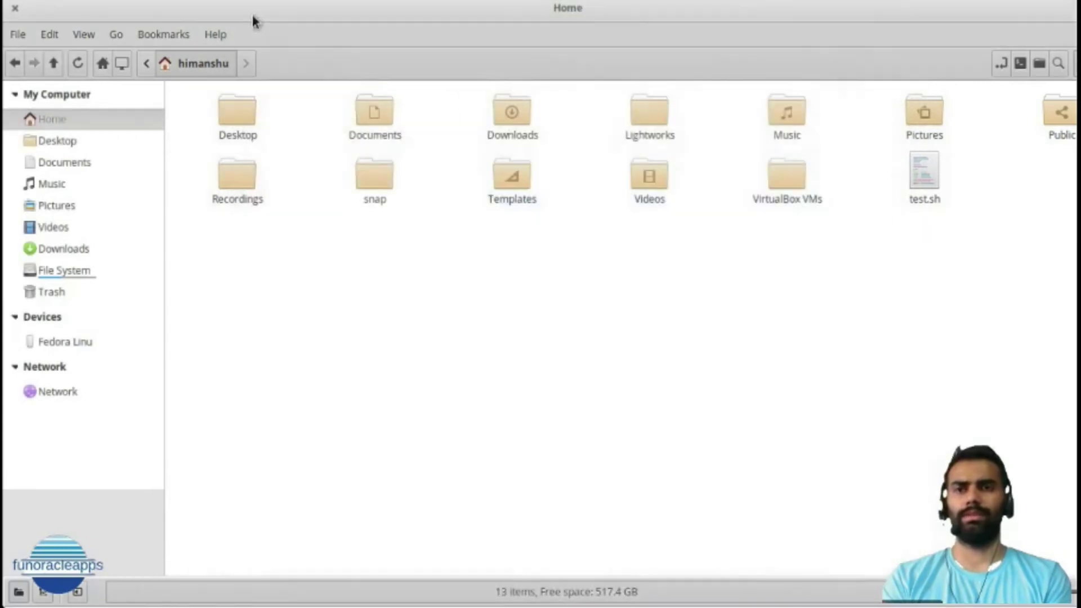
{"action": "left_click", "coordinate": [65, 342]}
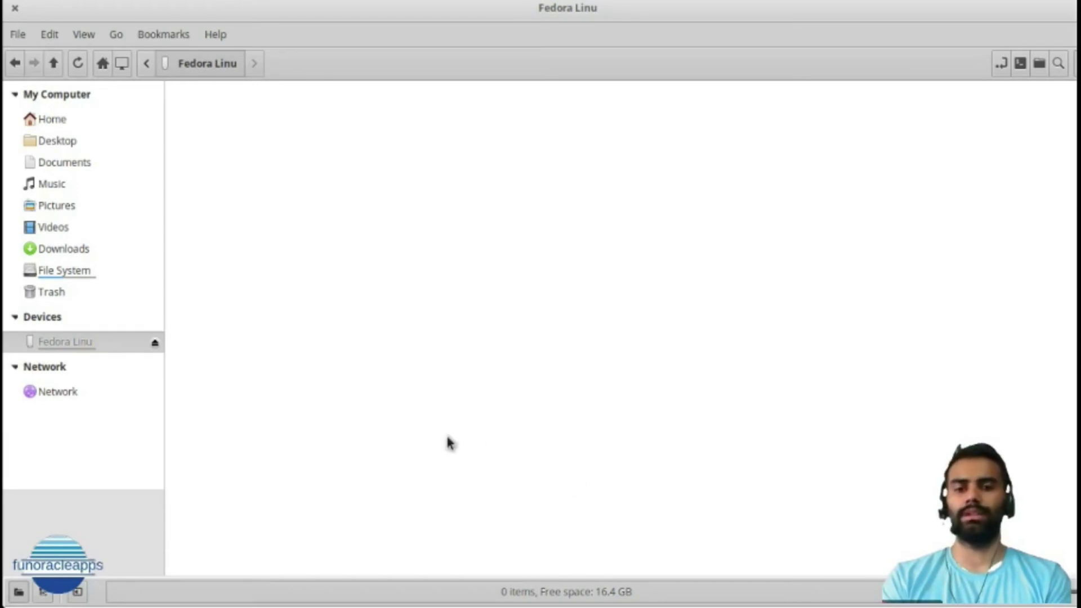
Google 'fedora' in a new Chrome tab, open getfedora.org, and scroll to the Workstation, Server and IoT cards.
{"action": "mouse_move", "coordinate": [406, 603]}
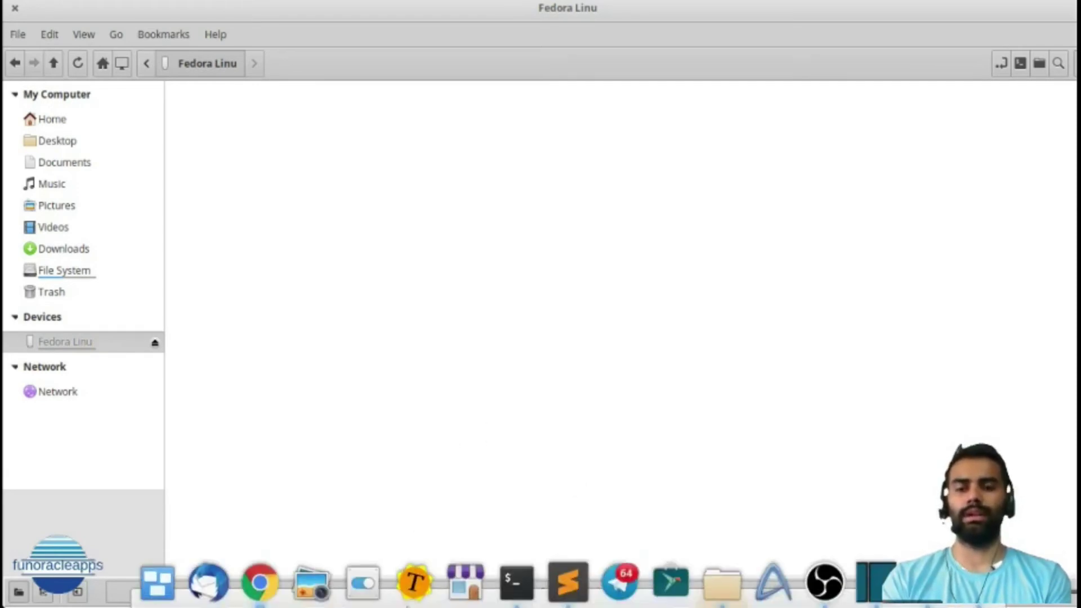
{"action": "left_click", "coordinate": [260, 582]}
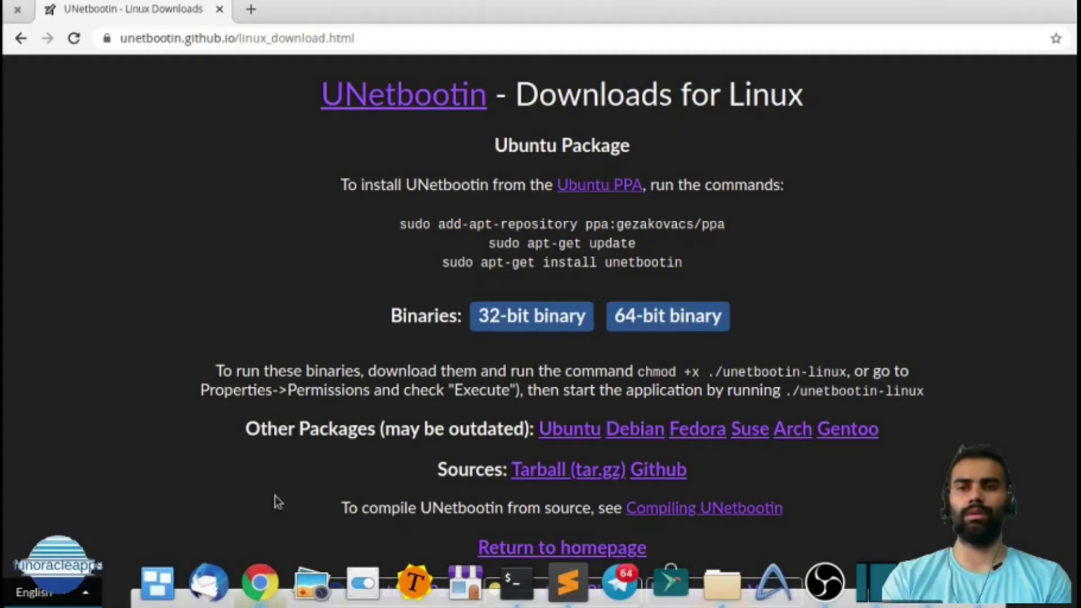
{"action": "left_click", "coordinate": [251, 9]}
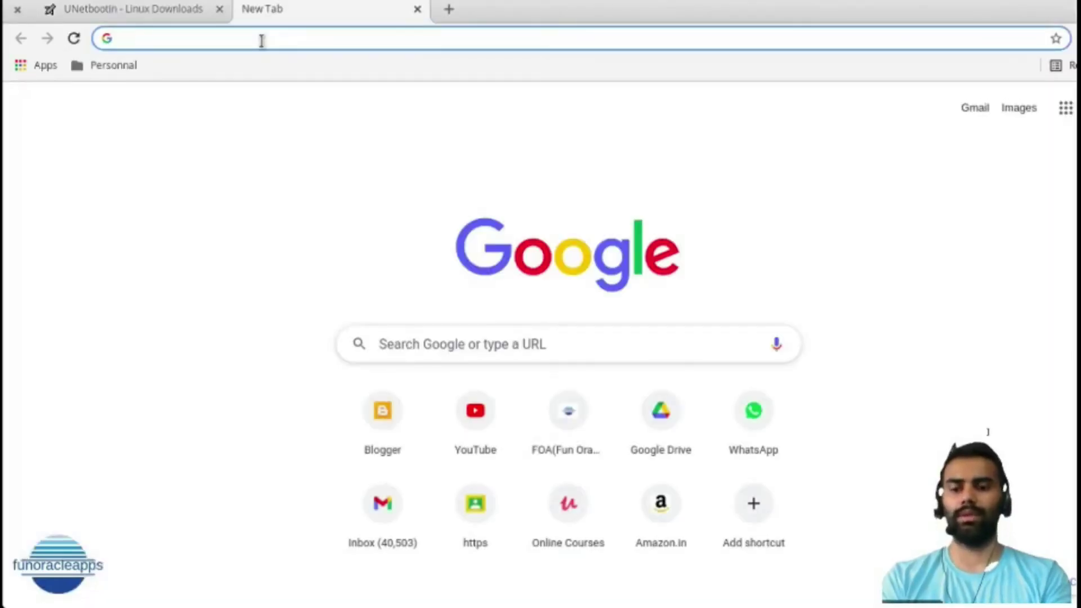
{"action": "type", "text": "fedora"}
{"action": "key", "text": "Return"}
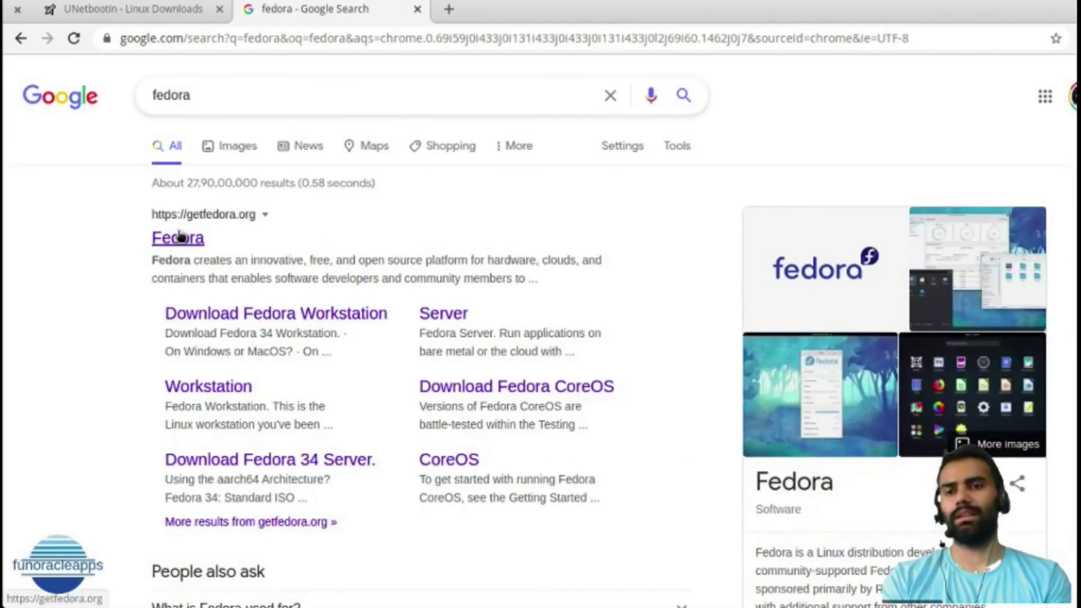
{"action": "left_click", "coordinate": [180, 237]}
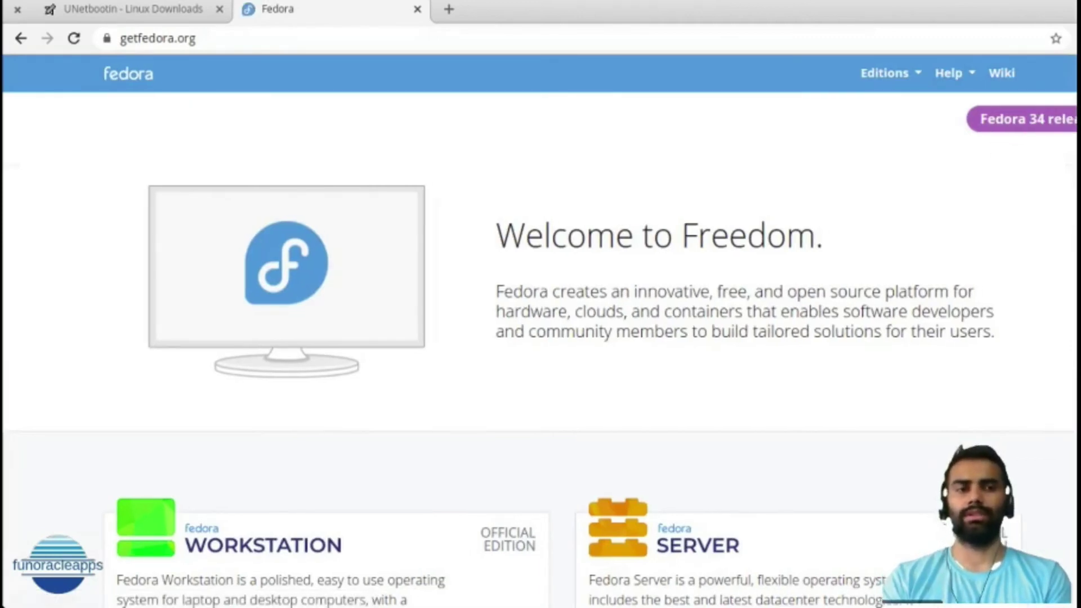
{"action": "scroll", "coordinate": [54, 463], "scroll_direction": "down", "scroll_amount": 5}
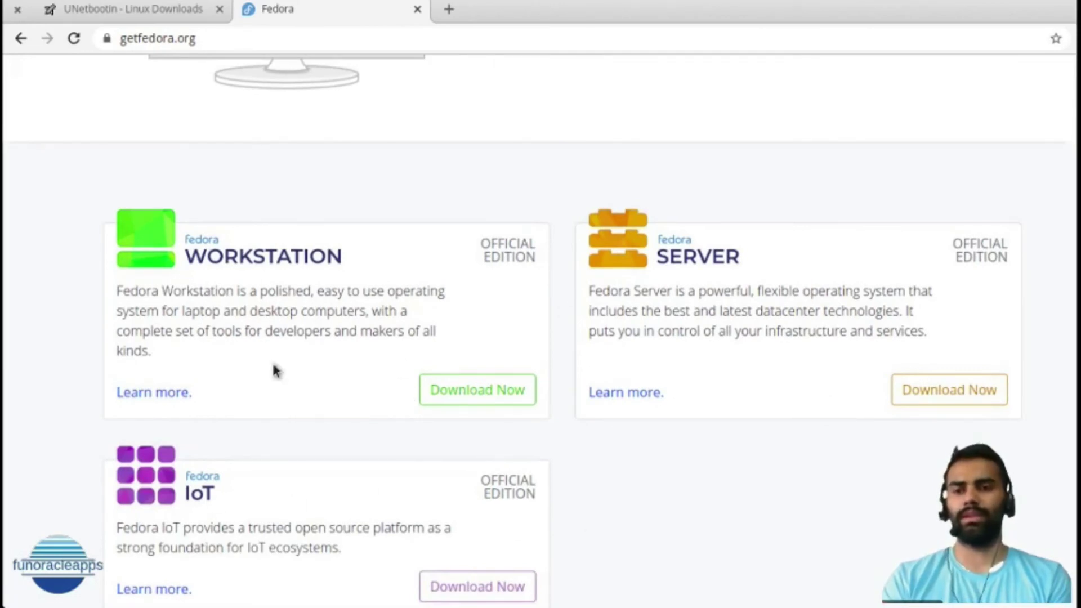
Open the Workstation download page and download the Fedora 34 x86_64 DVD ISO.
{"action": "left_click", "coordinate": [503, 403]}
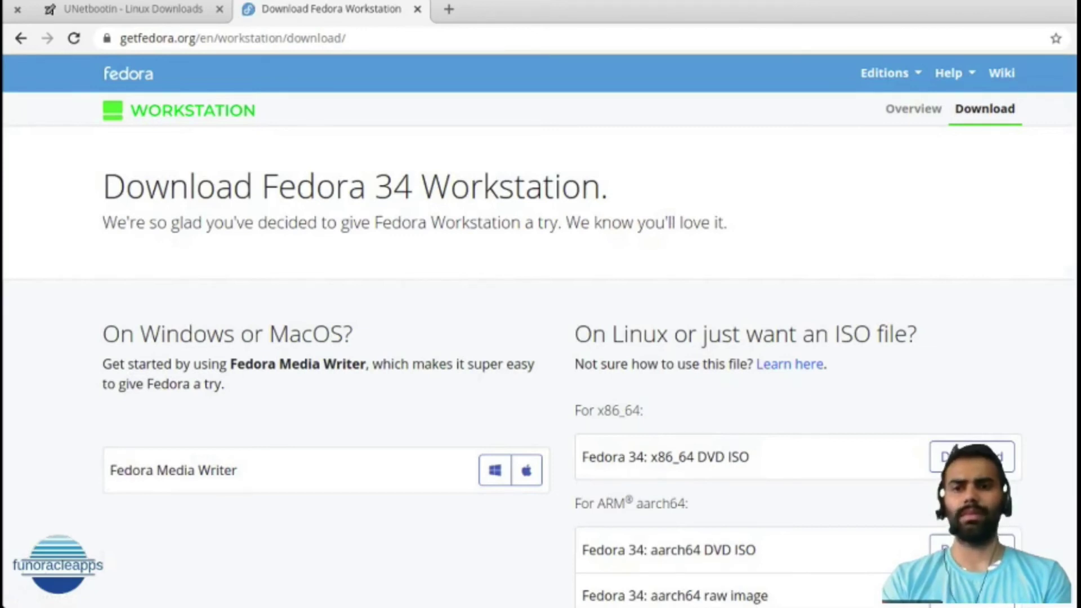
{"action": "scroll", "coordinate": [540, 331], "scroll_direction": "down", "scroll_amount": 3}
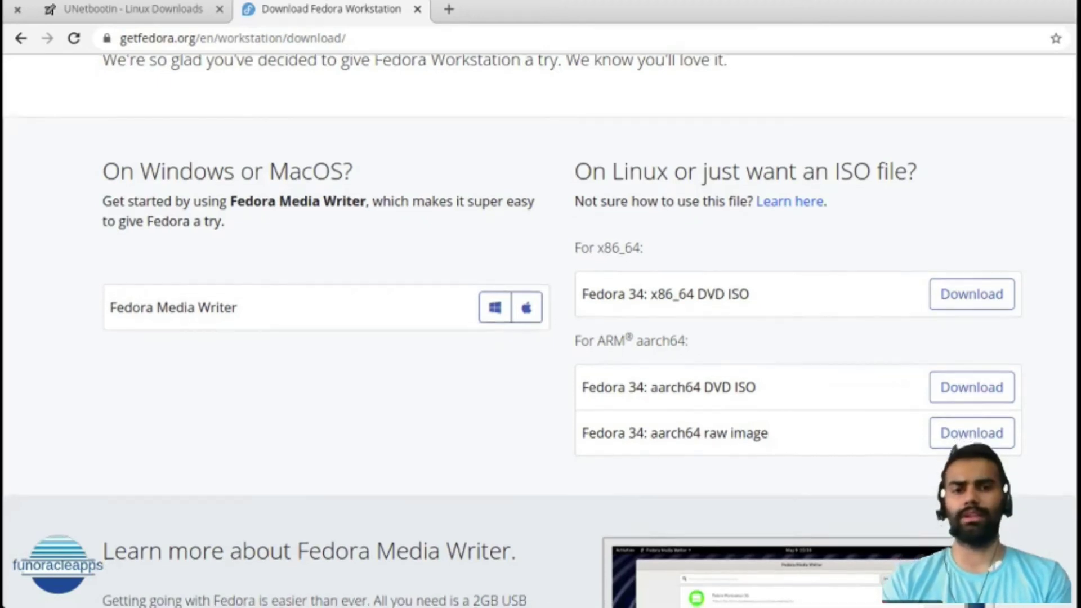
{"action": "scroll", "coordinate": [770, 296], "scroll_direction": "up", "scroll_amount": 1}
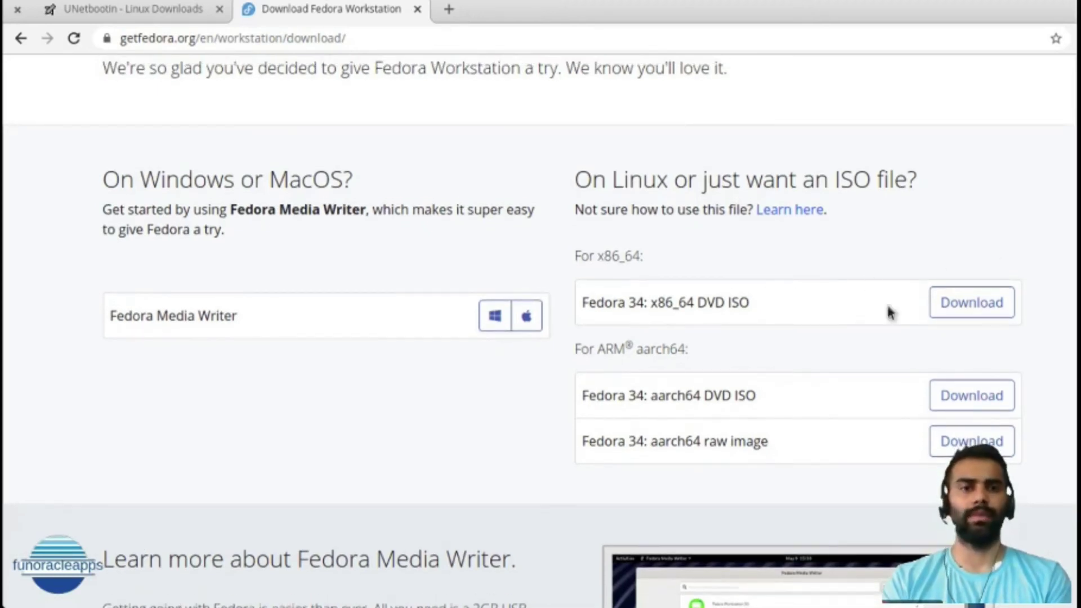
{"action": "left_click", "coordinate": [976, 311]}
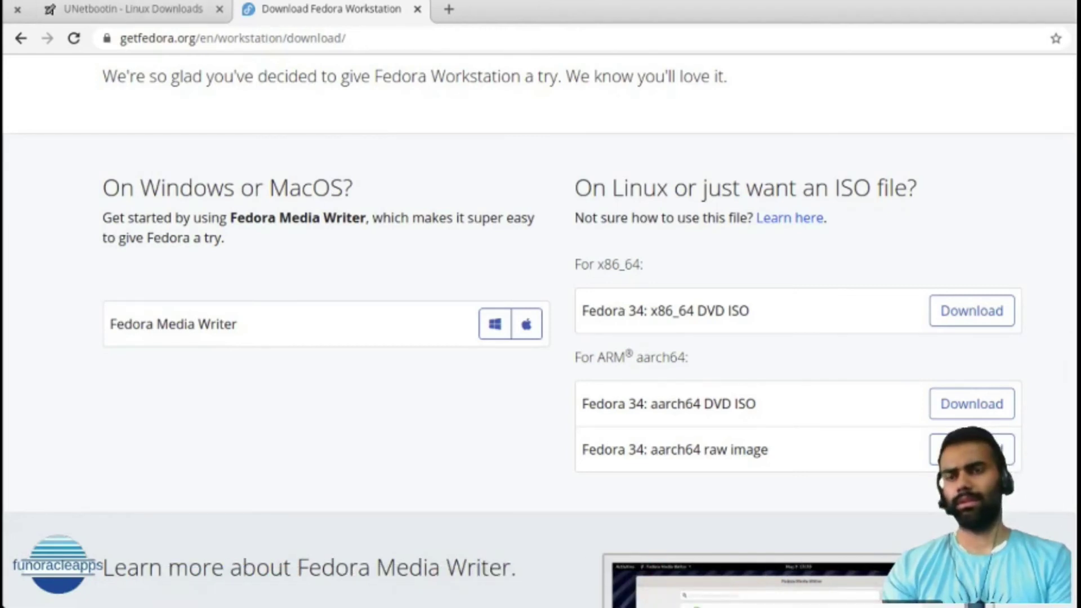
Launch UNetbootin via launcher search 'unetb', authenticate with the administrator password, and reposition its window.
{"action": "key", "text": "super"}
{"action": "type", "text": "unetb"}
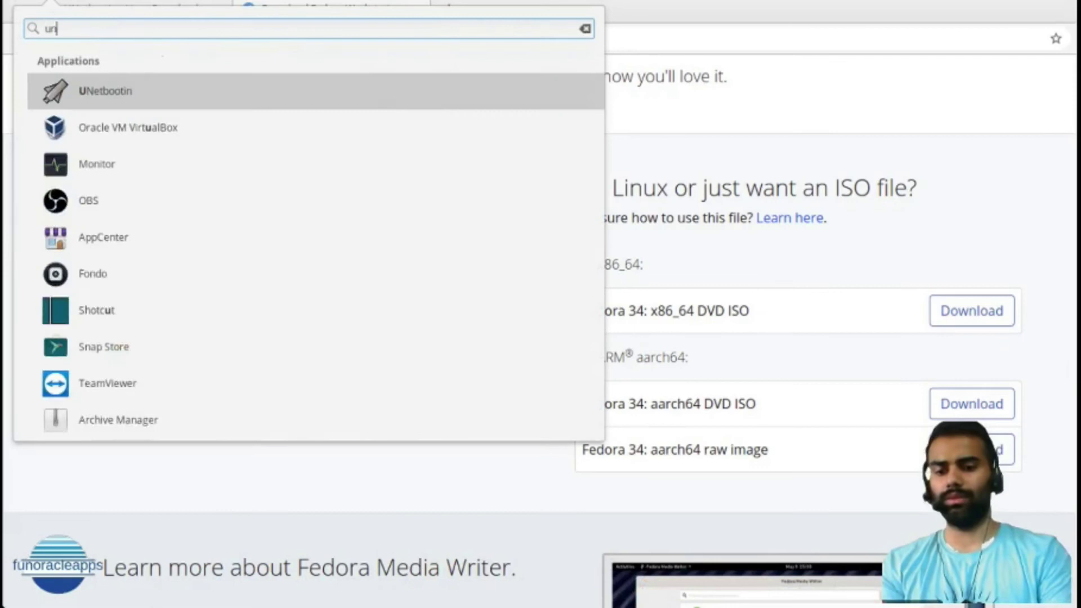
{"action": "left_click", "coordinate": [96, 100]}
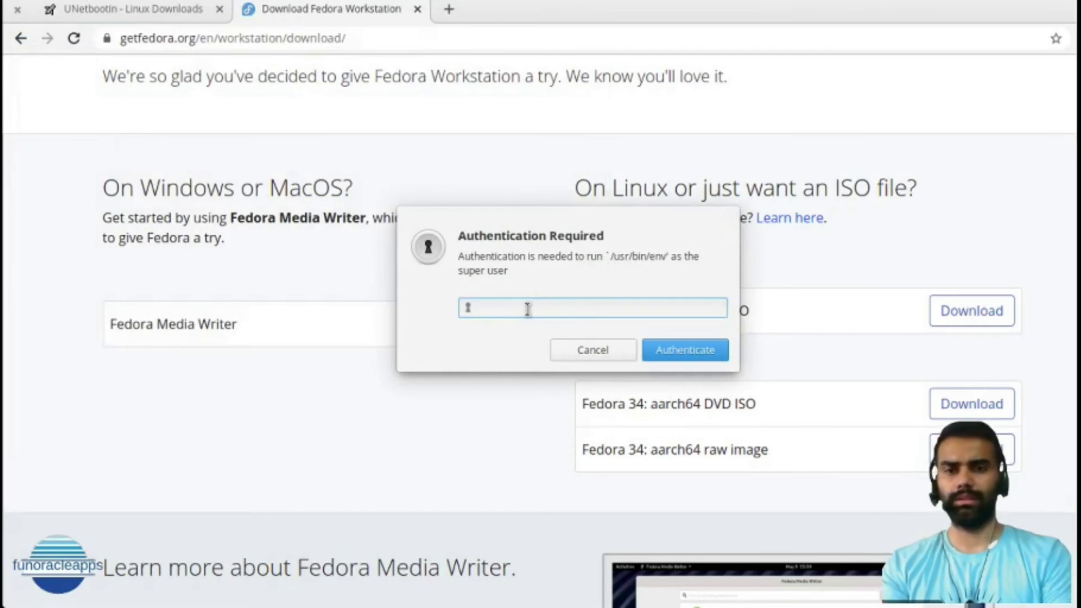
{"action": "type", "text": "••"}
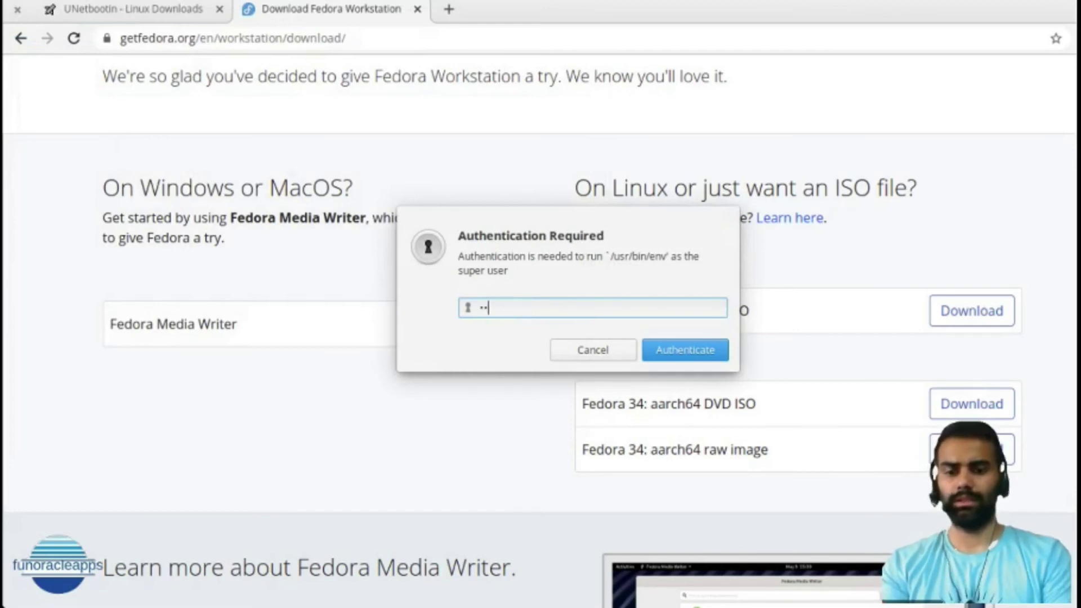
{"action": "type", "text": "•••••••"}
{"action": "key", "text": "Return"}
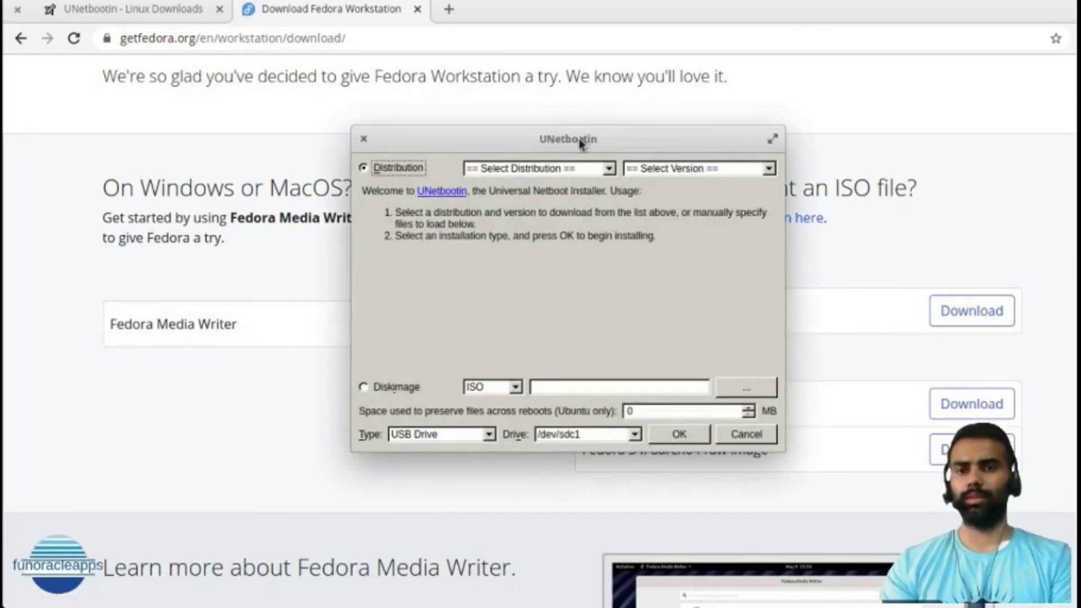
{"action": "left_click_drag", "start_coordinate": [582, 140], "coordinate": [753, 105]}
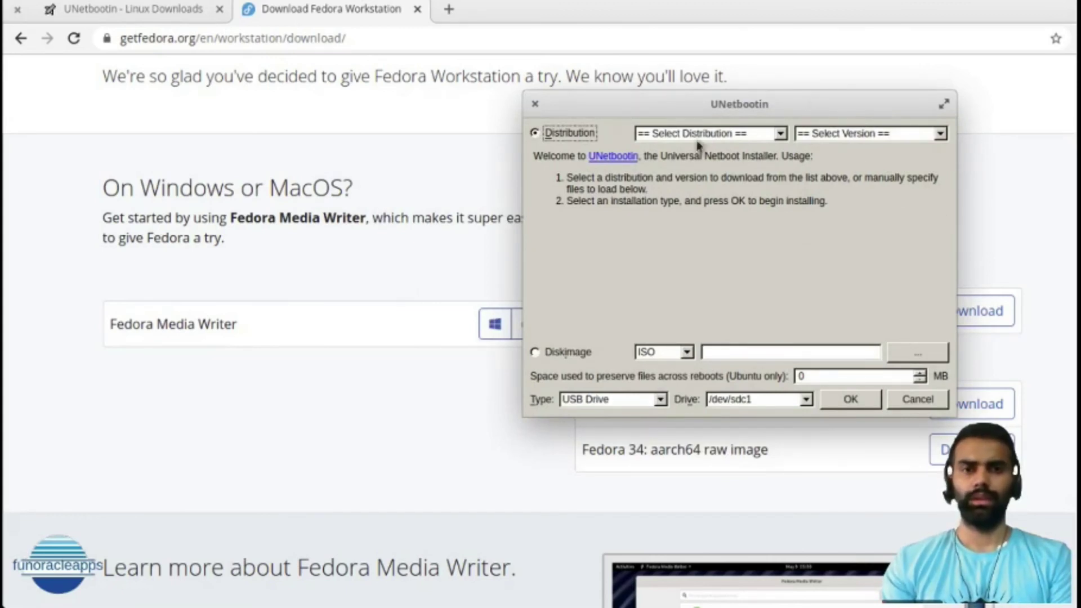
Choose Diskimage as the source instead of a distribution from the list.
{"action": "left_click", "coordinate": [785, 135]}
{"action": "left_click_drag", "start_coordinate": [782, 160], "coordinate": [784, 246]}
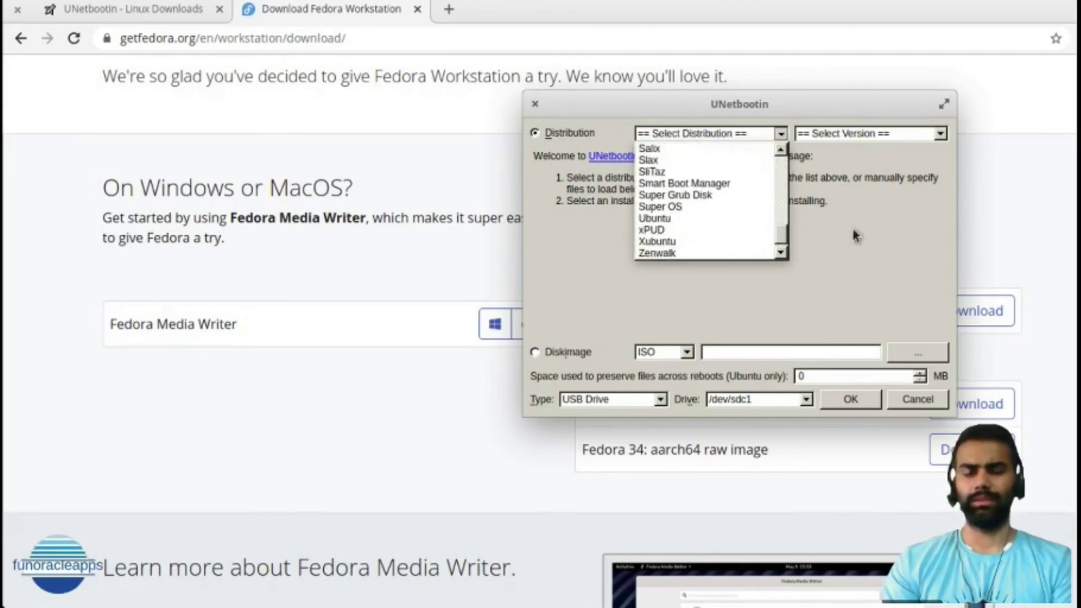
{"action": "left_click", "coordinate": [854, 236]}
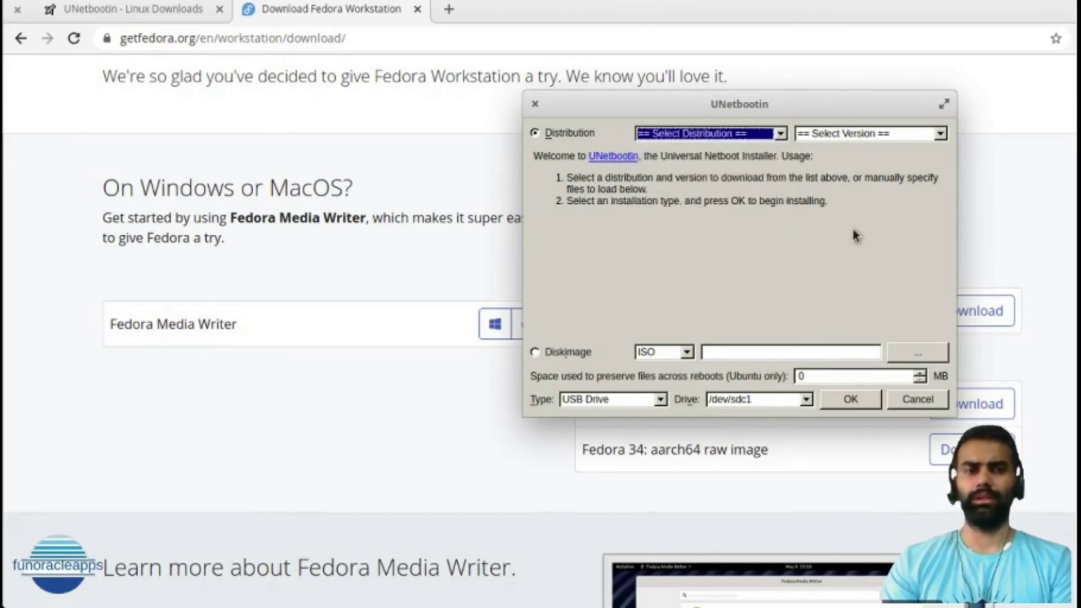
{"action": "left_click", "coordinate": [535, 353]}
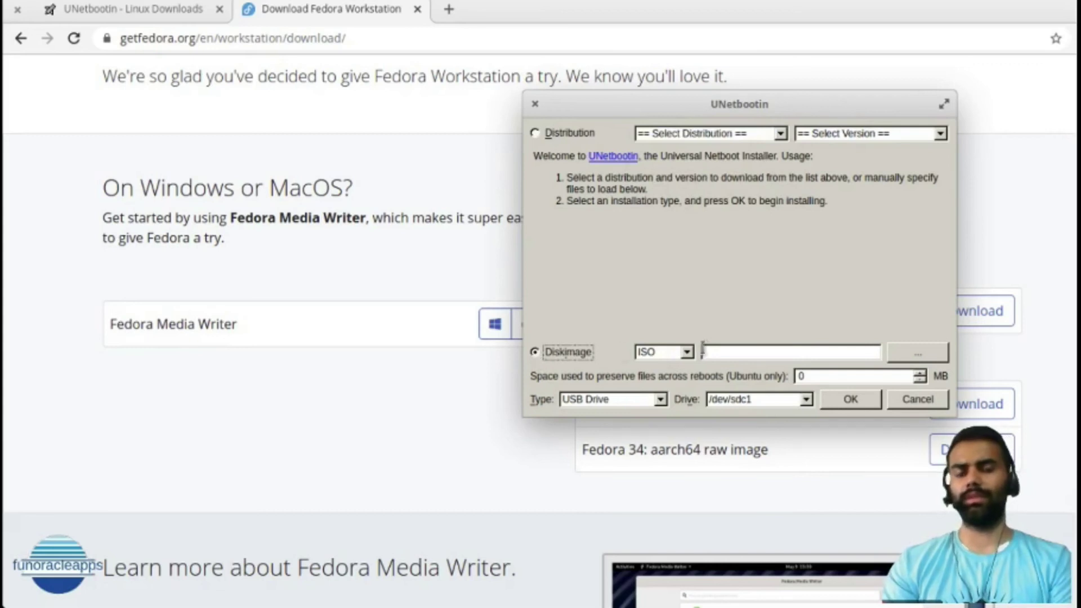
{"action": "left_click", "coordinate": [910, 355]}
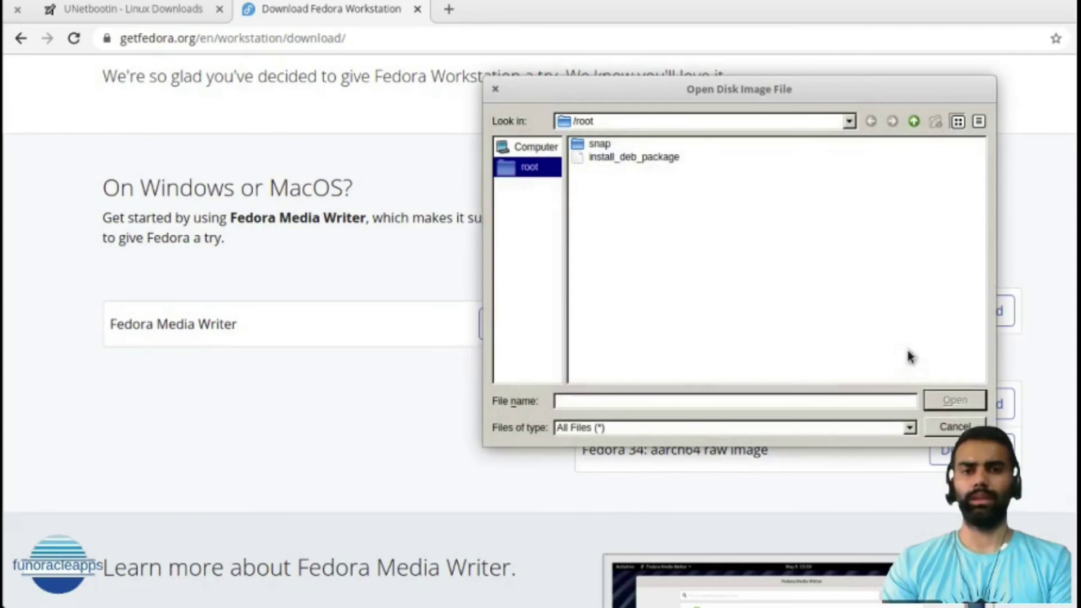
Browse from / to home > Downloads and pick Fedora-Workstation-Live-x86_64-34-1.2.iso.
{"action": "left_click", "coordinate": [653, 123]}
{"action": "left_click", "coordinate": [652, 127]}
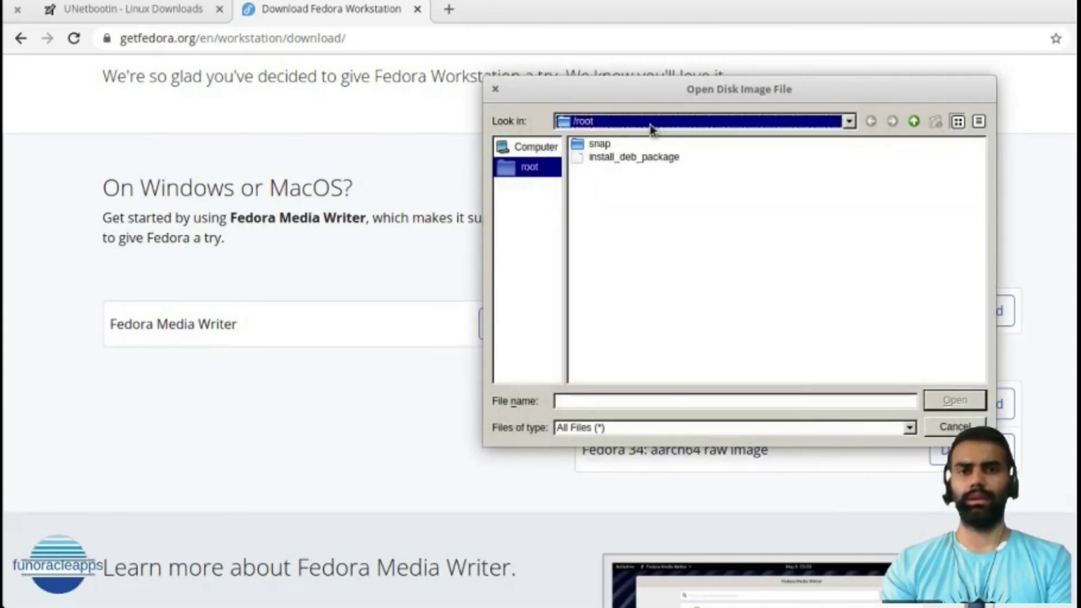
{"action": "left_click", "coordinate": [652, 128]}
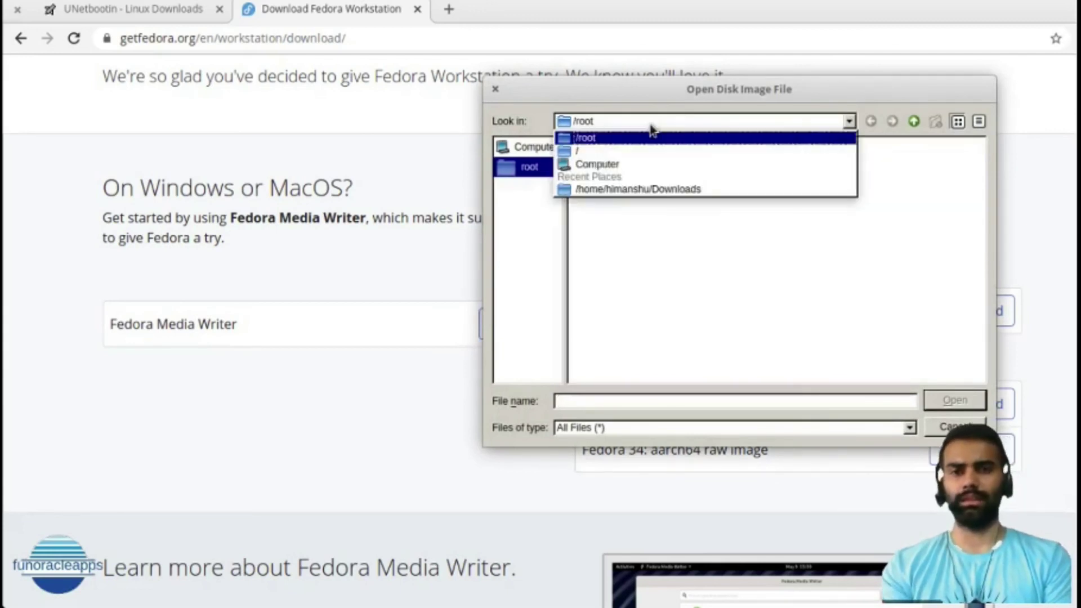
{"action": "left_click", "coordinate": [609, 152]}
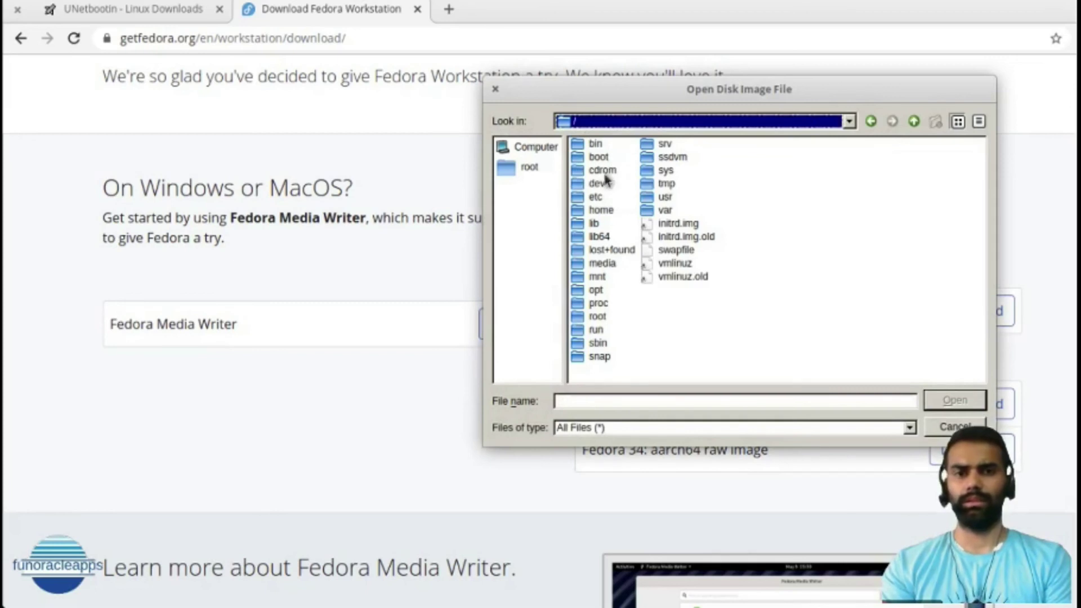
{"action": "double_click", "coordinate": [609, 211]}
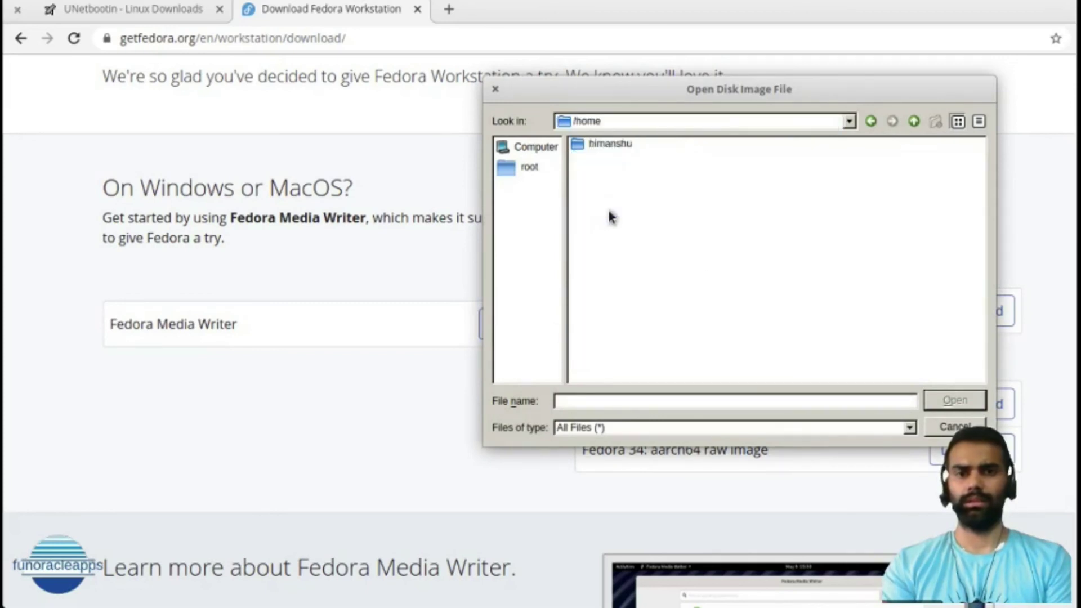
{"action": "double_click", "coordinate": [592, 147]}
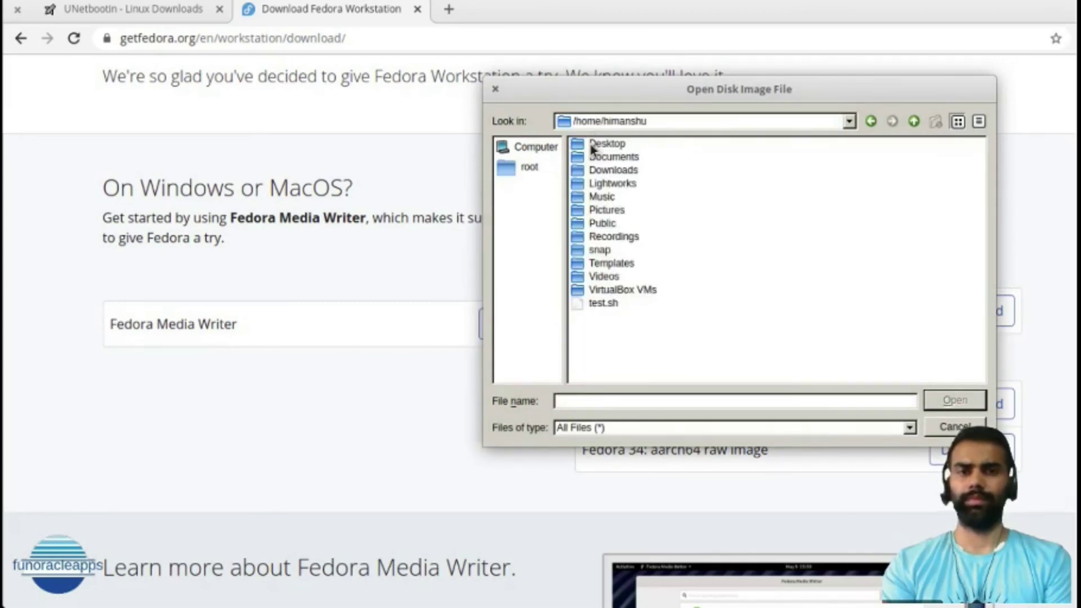
{"action": "double_click", "coordinate": [613, 171]}
{"action": "double_click", "coordinate": [716, 237]}
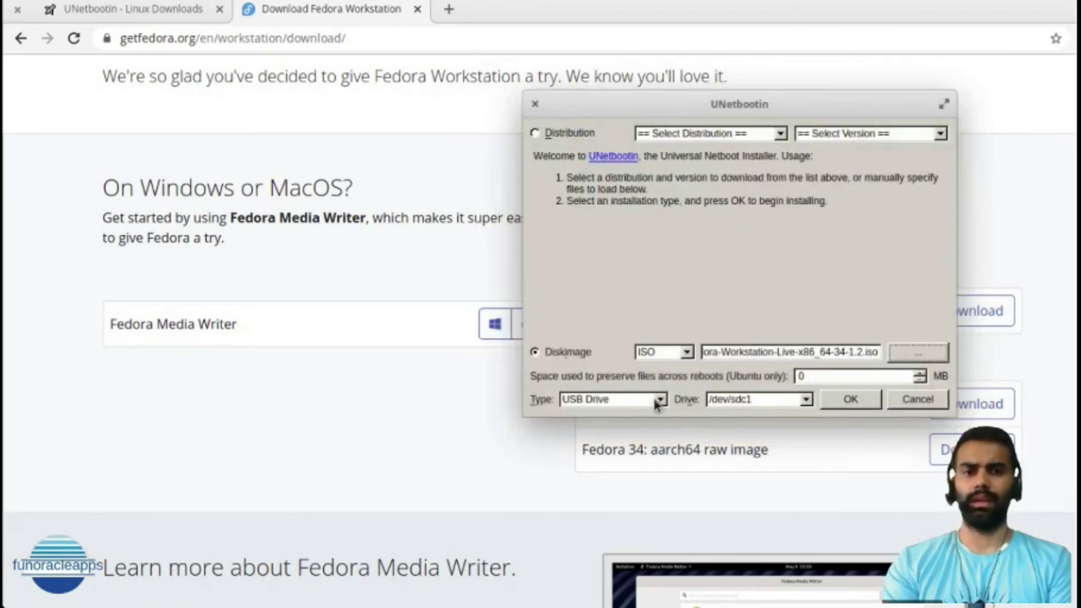
Keep Type USB Drive and Drive /dev/sdc1, then start writing the Fedora ISO.
{"action": "left_click", "coordinate": [663, 400]}
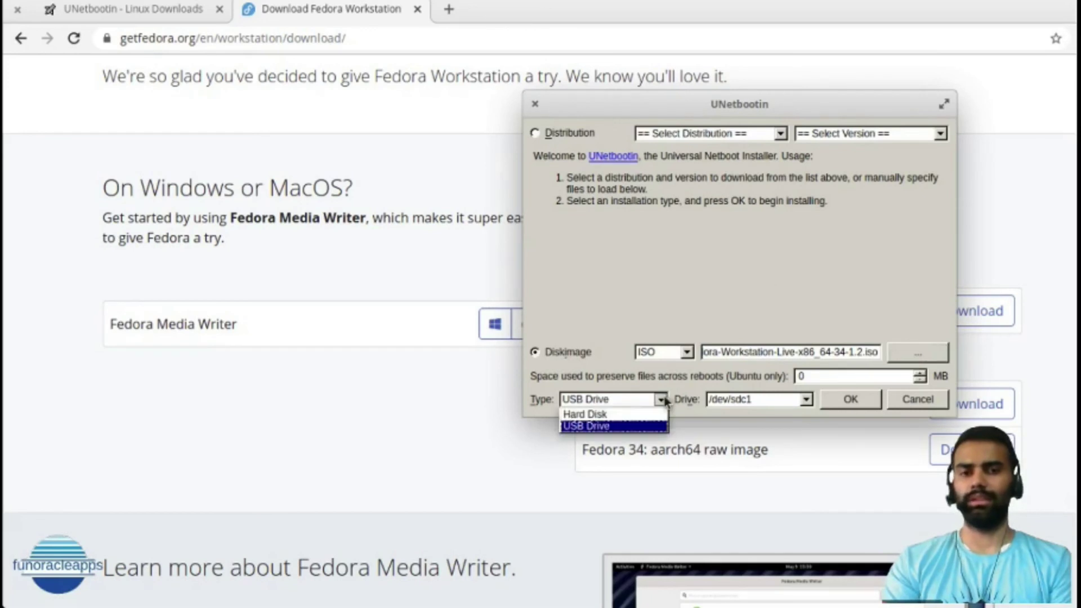
{"action": "left_click", "coordinate": [665, 400]}
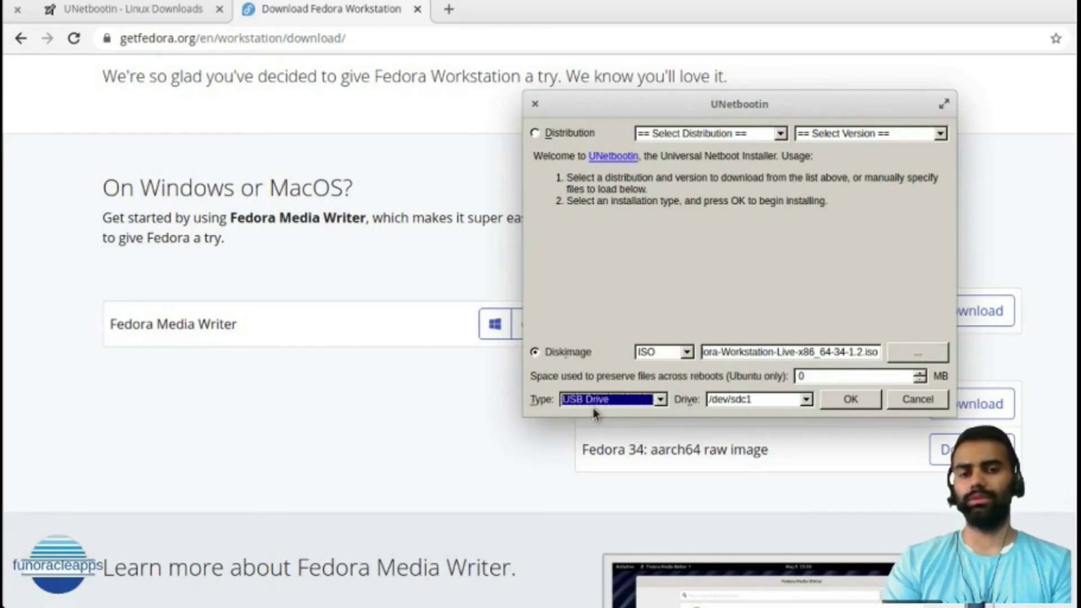
{"action": "left_click", "coordinate": [806, 399]}
{"action": "left_click", "coordinate": [680, 414]}
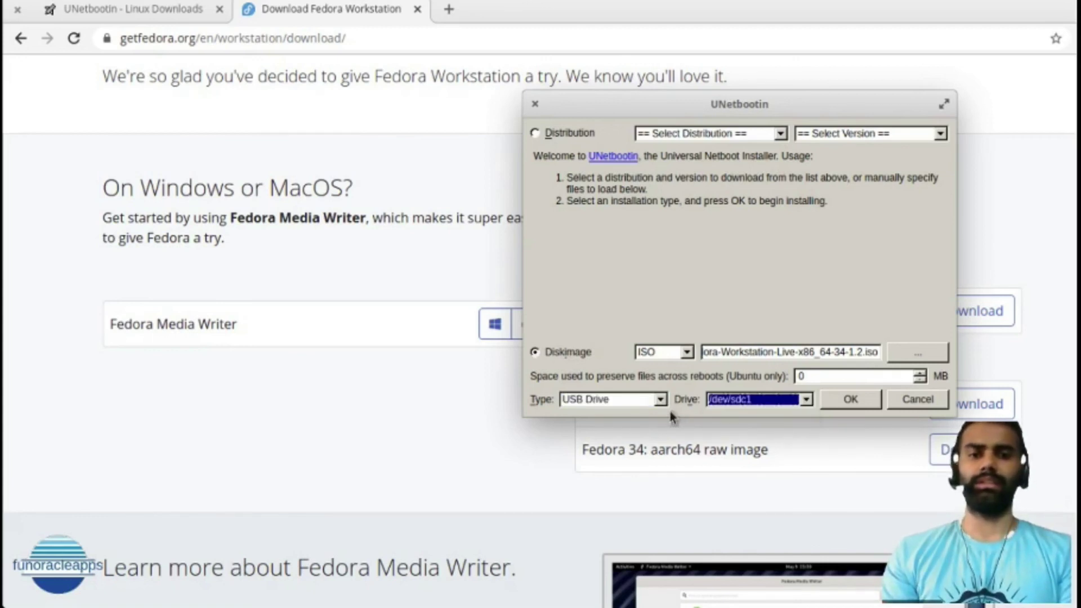
{"action": "left_click", "coordinate": [865, 403]}
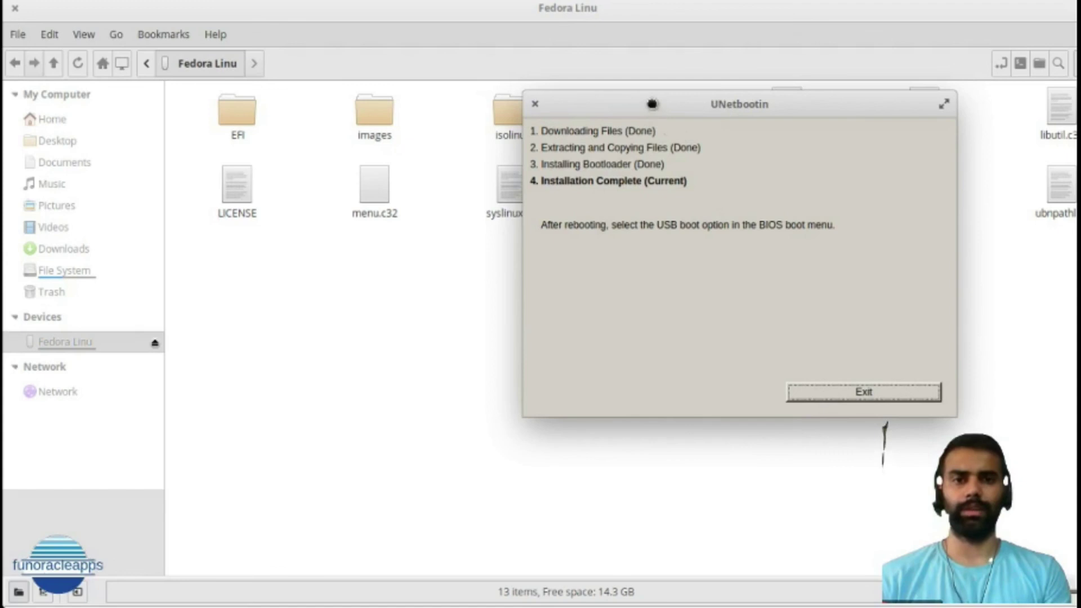
Move the finished UNetbootin window aside to reveal the drive's EFI, images, isolinux and LiveOS folders.
{"action": "left_click_drag", "start_coordinate": [652, 104], "coordinate": [441, 197]}
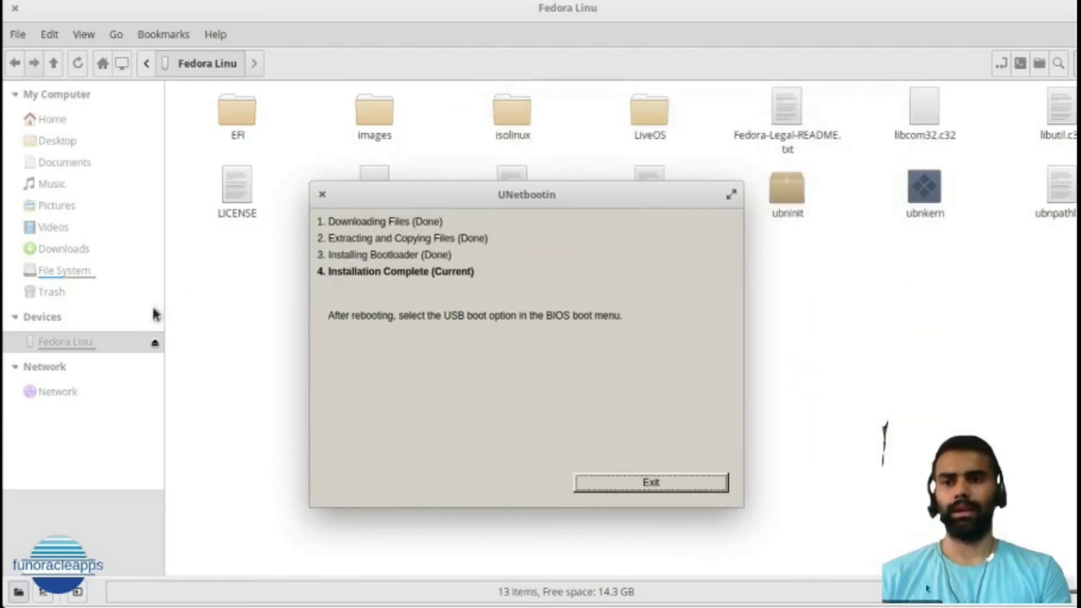